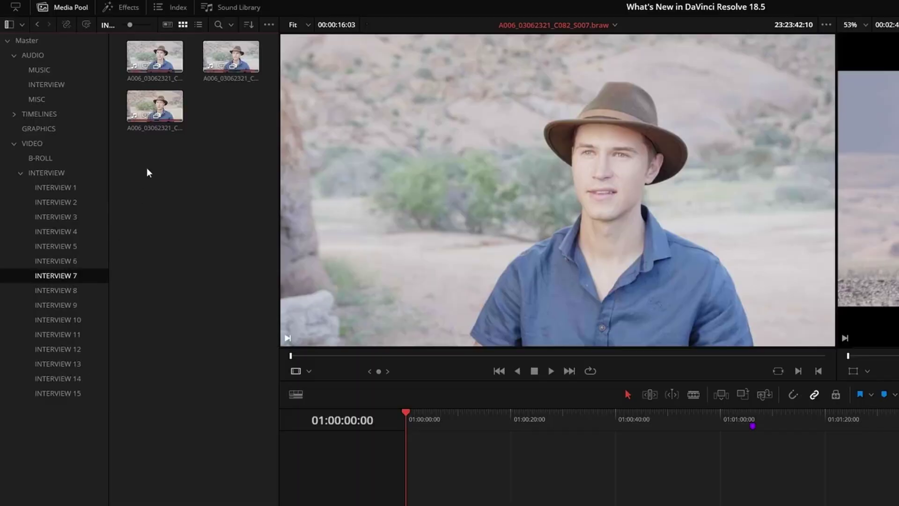
Step: Select the three interview clips and transcribe their audio
left_click_drag(143, 158, 251, 59)
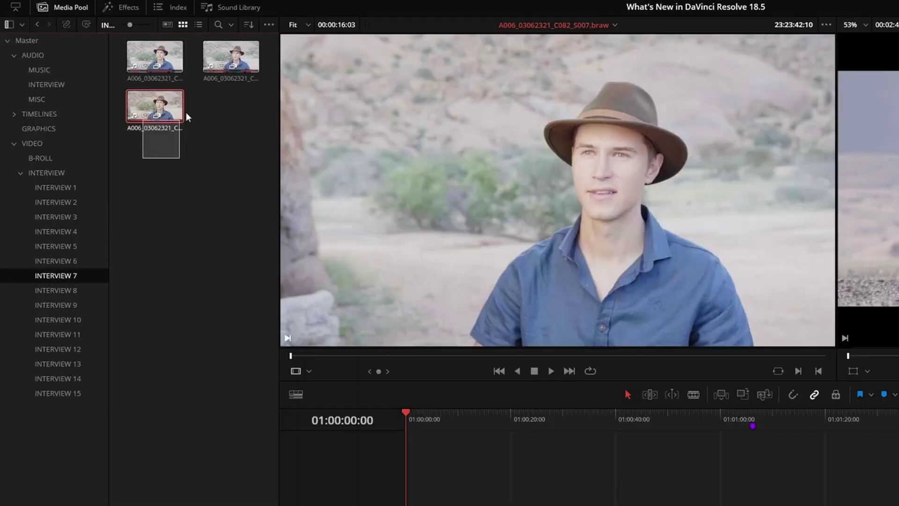
right_click(252, 58)
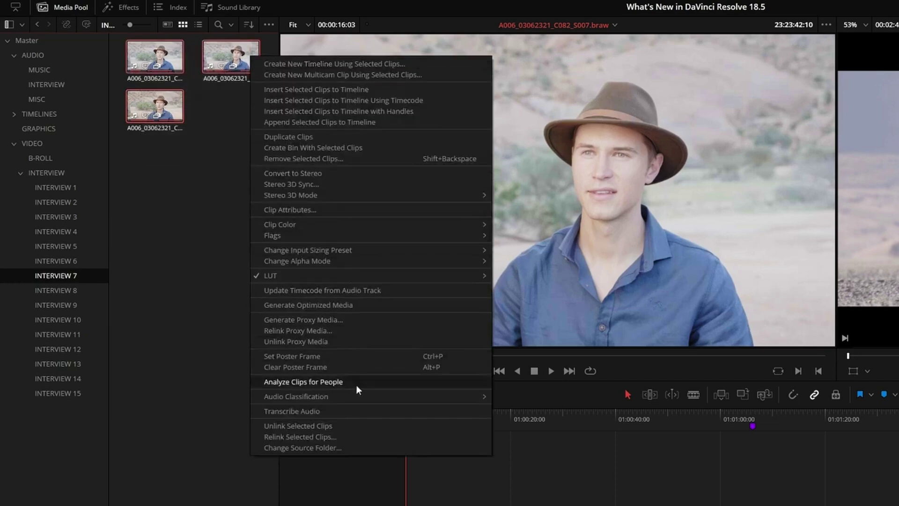
left_click(330, 411)
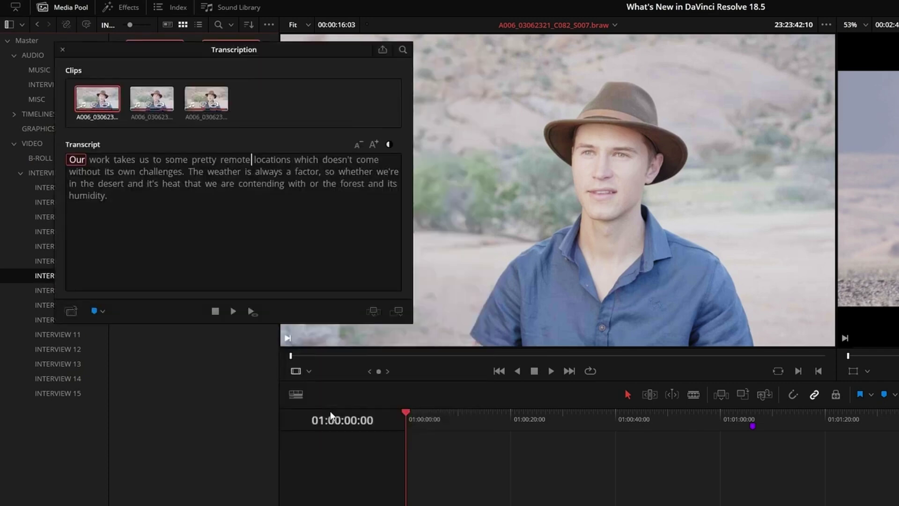
Step: Search the transcript for 'remote' and step to the next match
left_click(403, 49)
type("remote")
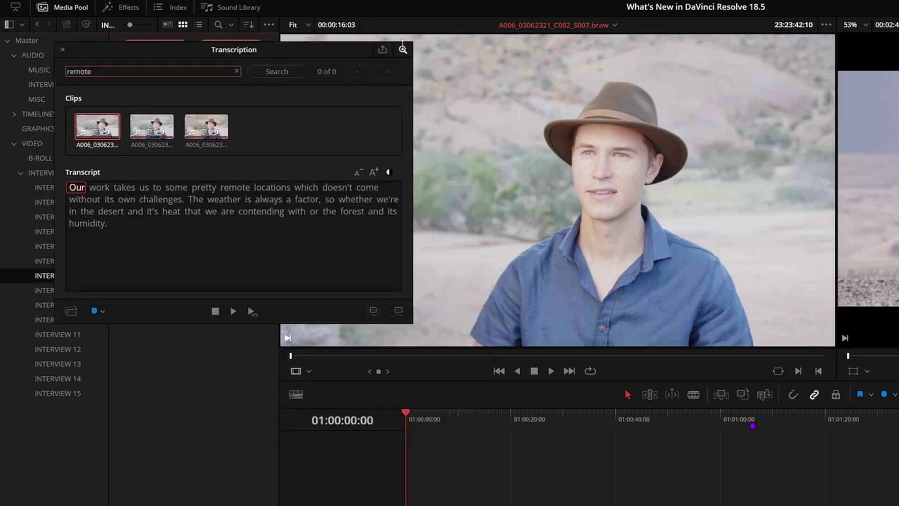
left_click(302, 71)
left_click(389, 71)
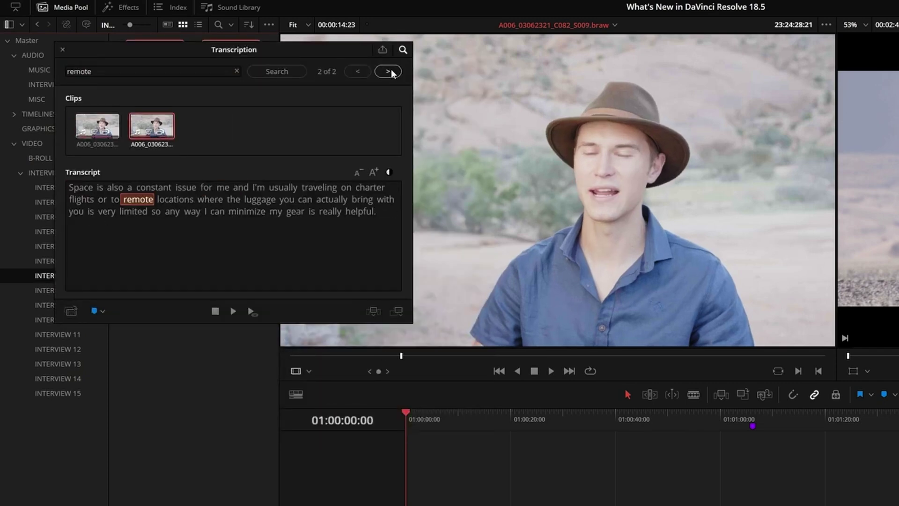
left_click(403, 49)
Step: Jump to the words 'challenges' and 'desert', then select the text from 'Our' to 'locations'
left_click(156, 172)
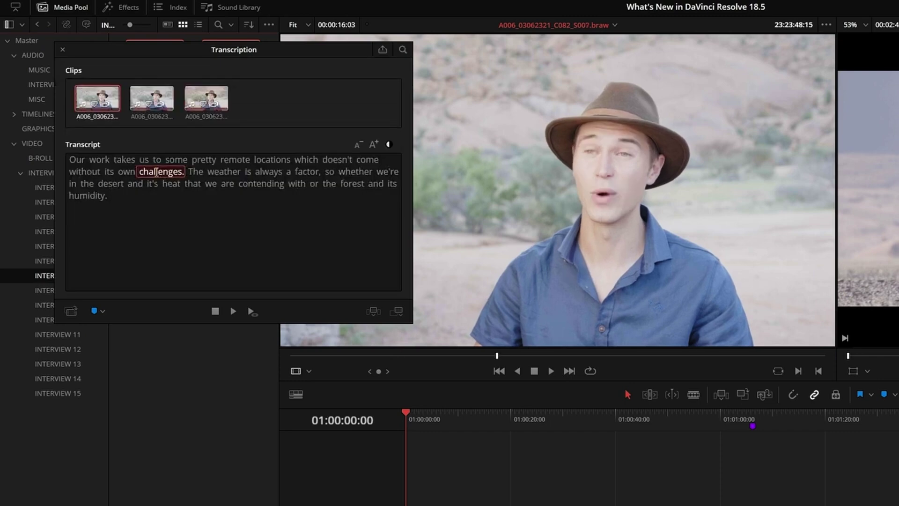
left_click(106, 184)
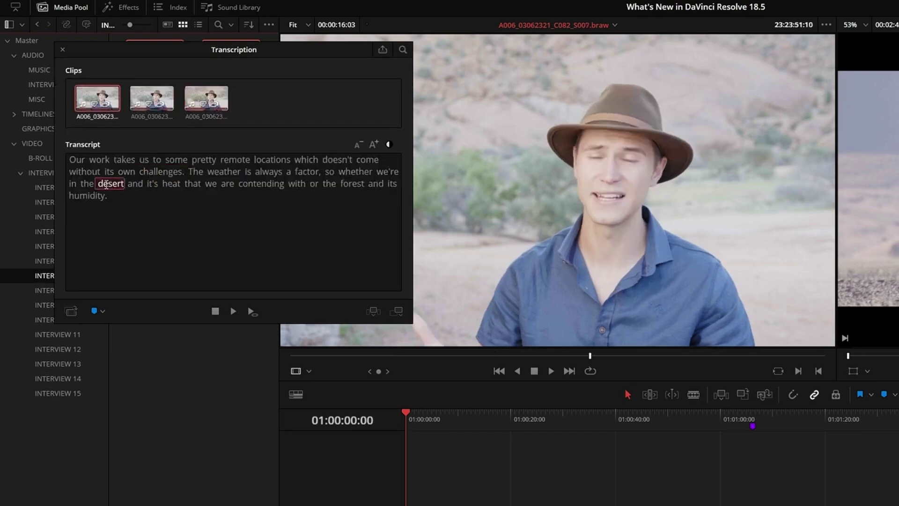
left_click_drag(69, 159, 281, 165)
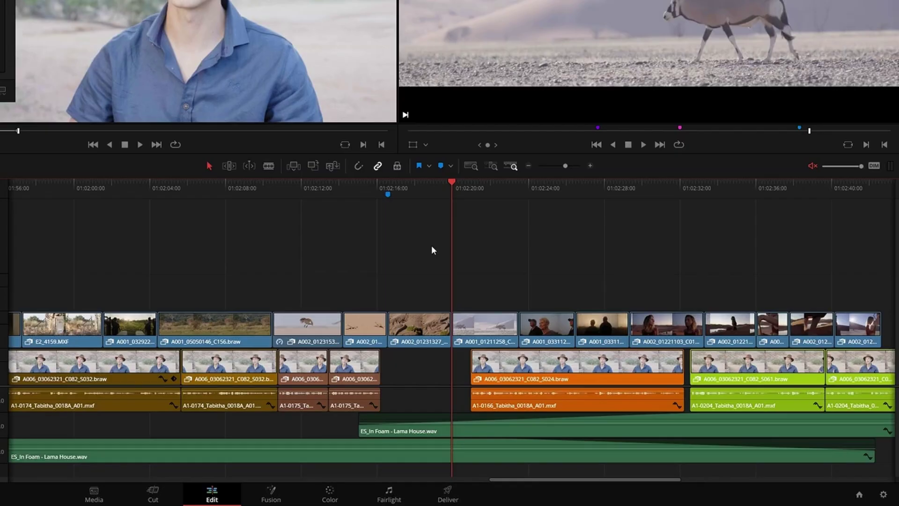
Step: Insert the selected transcript phrase into the timeline and add a subtitle track
left_click(291, 166)
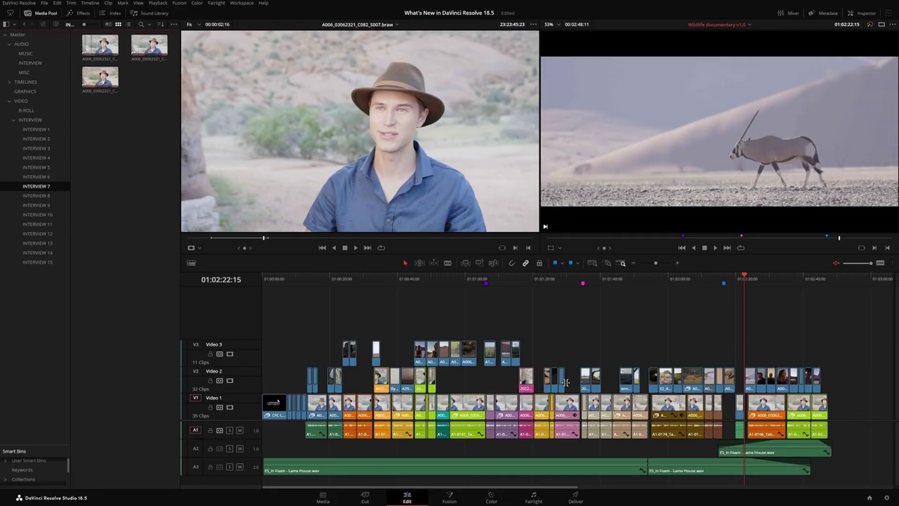
right_click(227, 307)
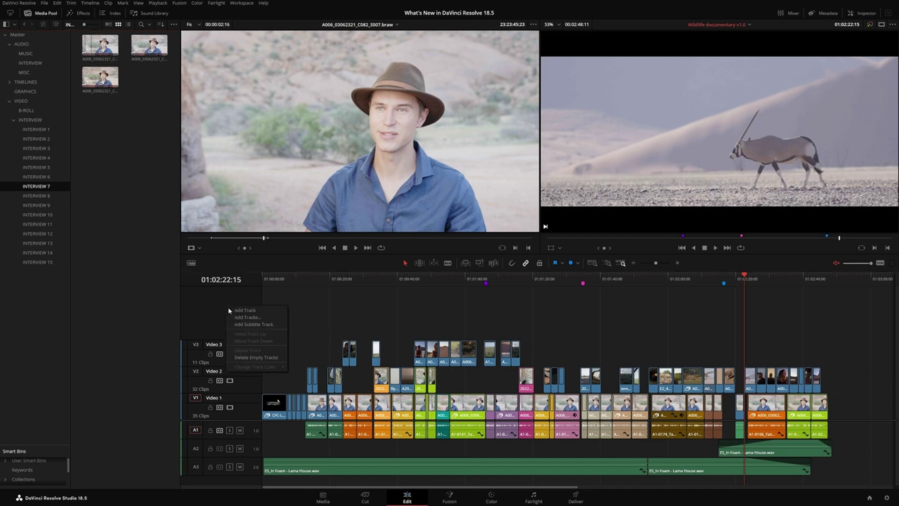
left_click(280, 323)
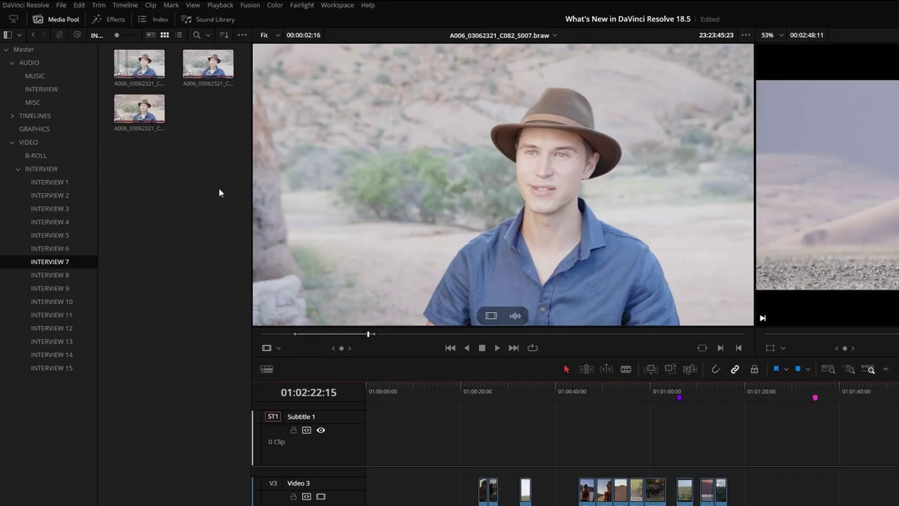
Step: Create subtitles from the timeline audio
left_click(92, 3)
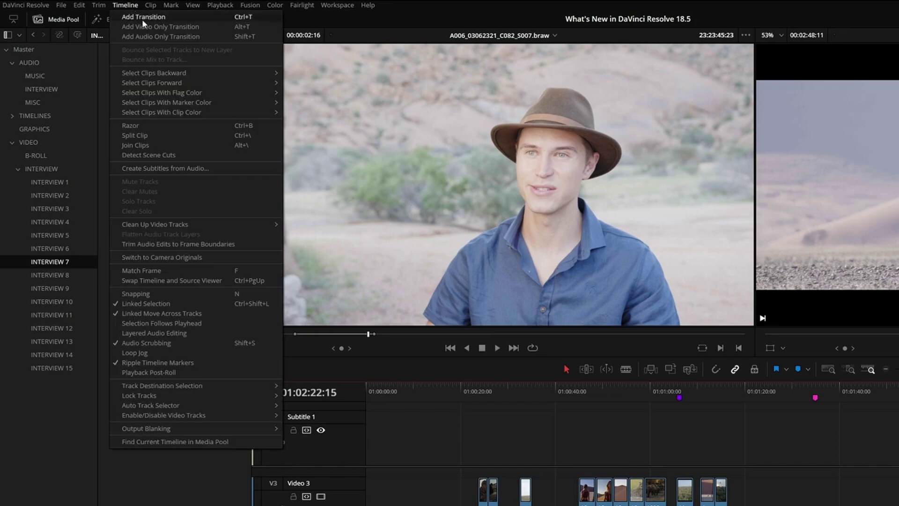
left_click(157, 121)
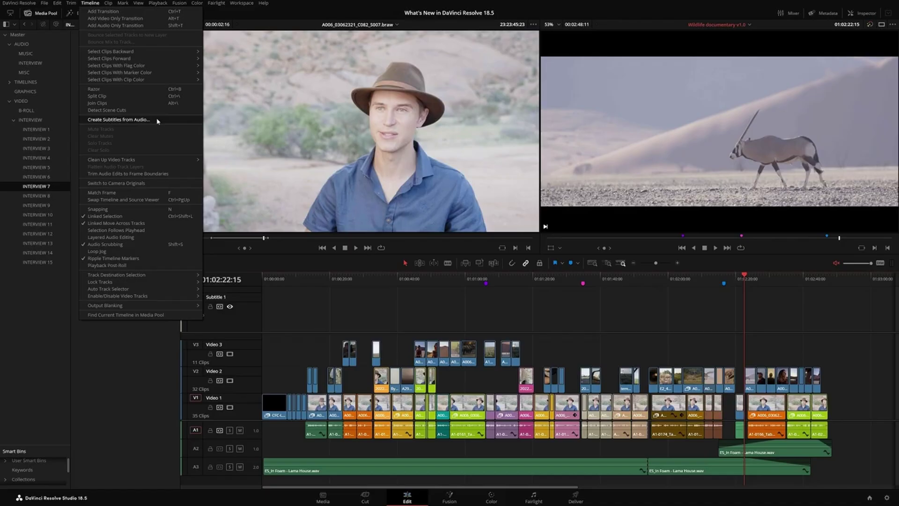
left_click(482, 259)
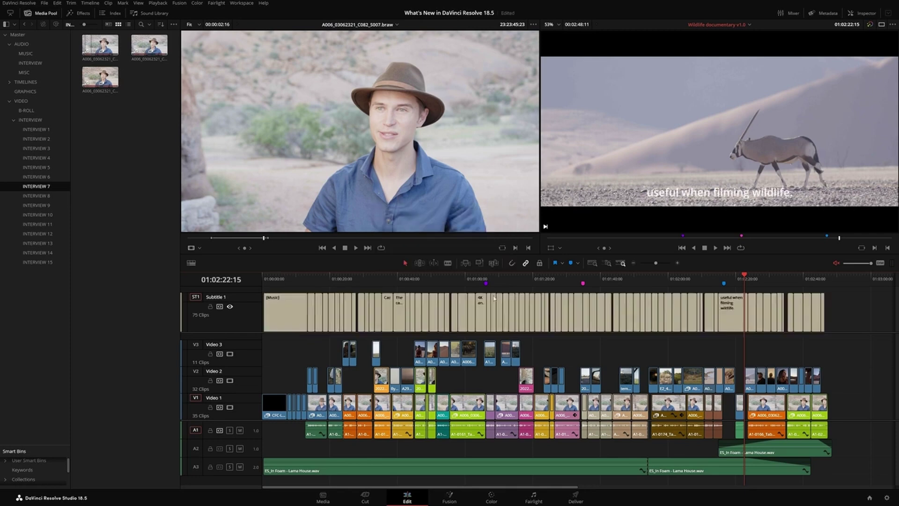
Step: At about 01:01:43, delete 'and I'm' from the caption text
left_click(634, 280)
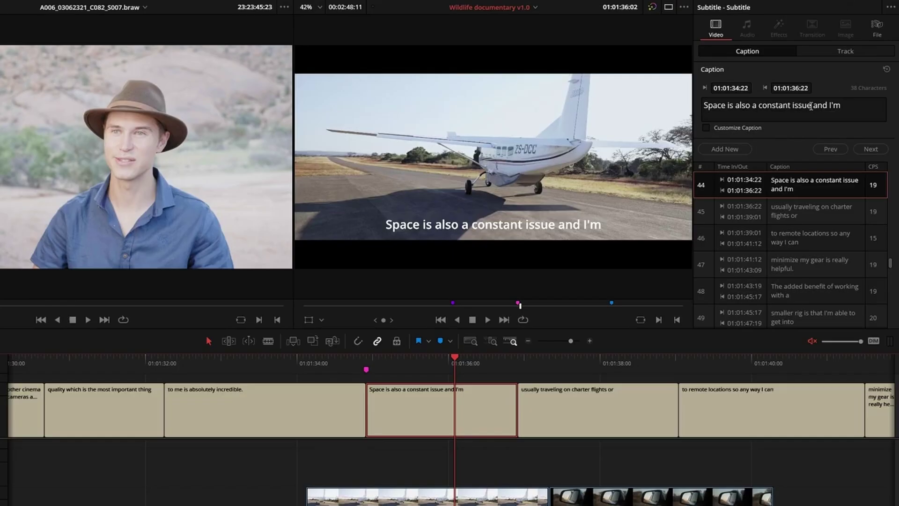
left_click_drag(812, 106, 858, 106)
key("BackSpace")
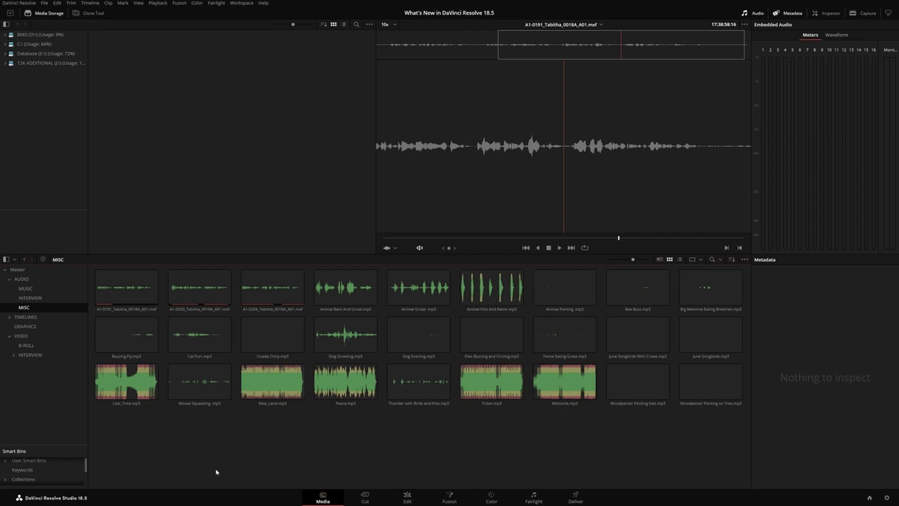
Step: Select all 27 MISC audio clips and run Audio Classification analysis
left_click(132, 304)
key("ctrl+a")
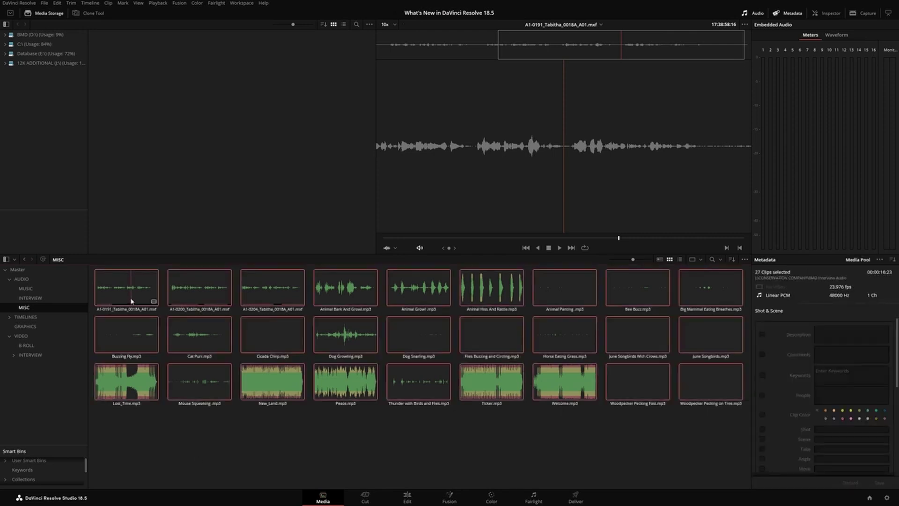
right_click(131, 301)
mouse_move(248, 387)
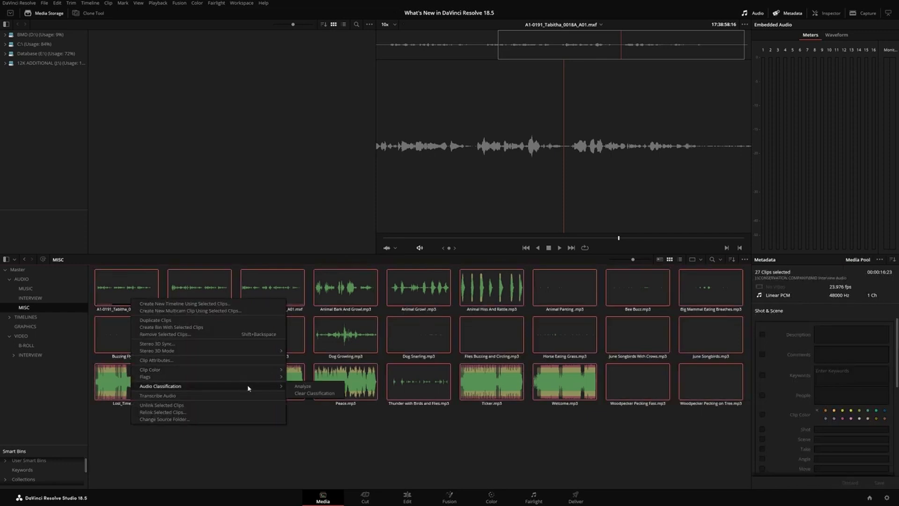
left_click(322, 387)
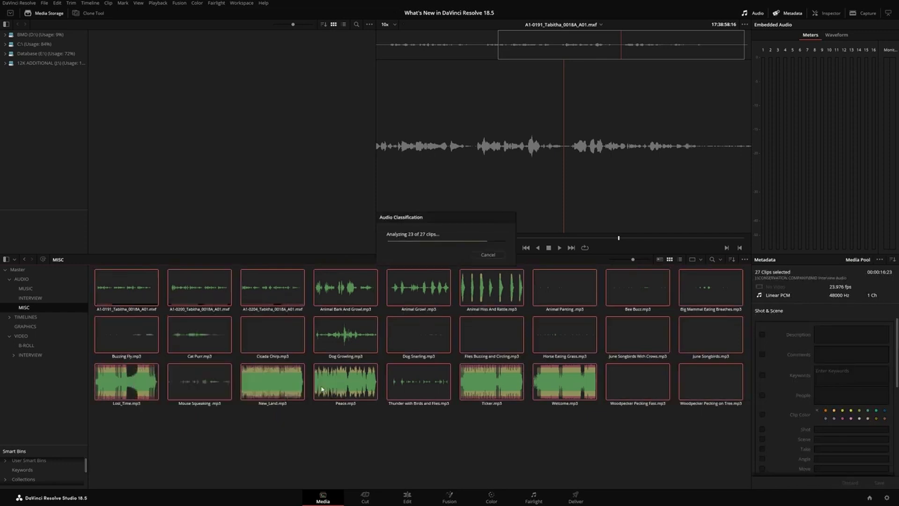
Step: Check the categories assigned to Animal Bark And Growl, New_Land, Welcome and Cat Purr
left_click(351, 292)
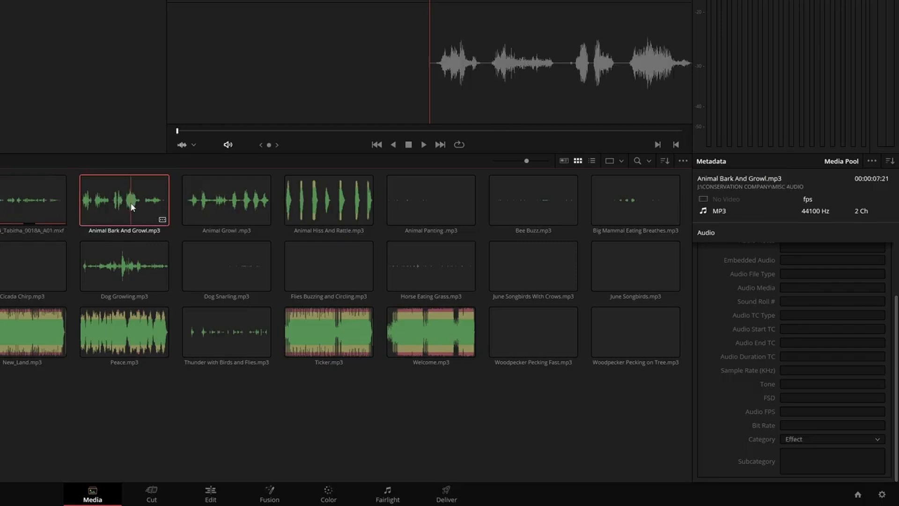
left_click(46, 323)
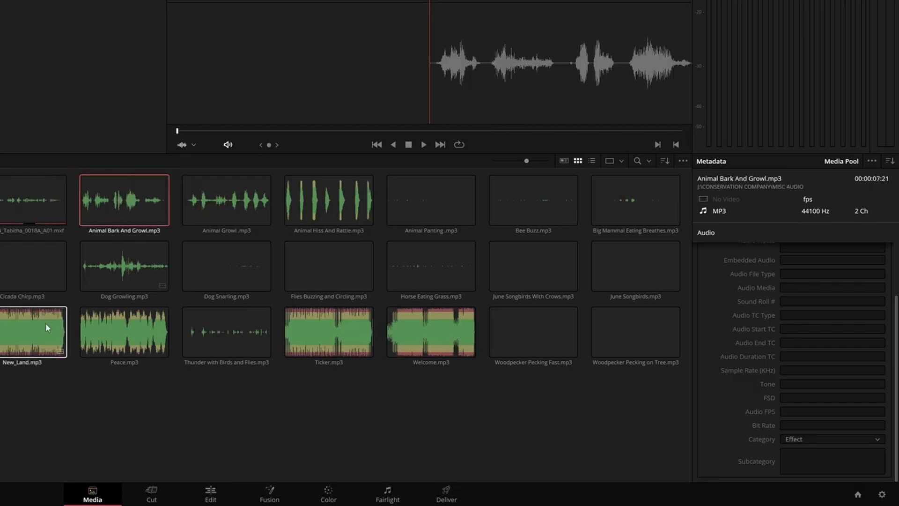
left_click(434, 330)
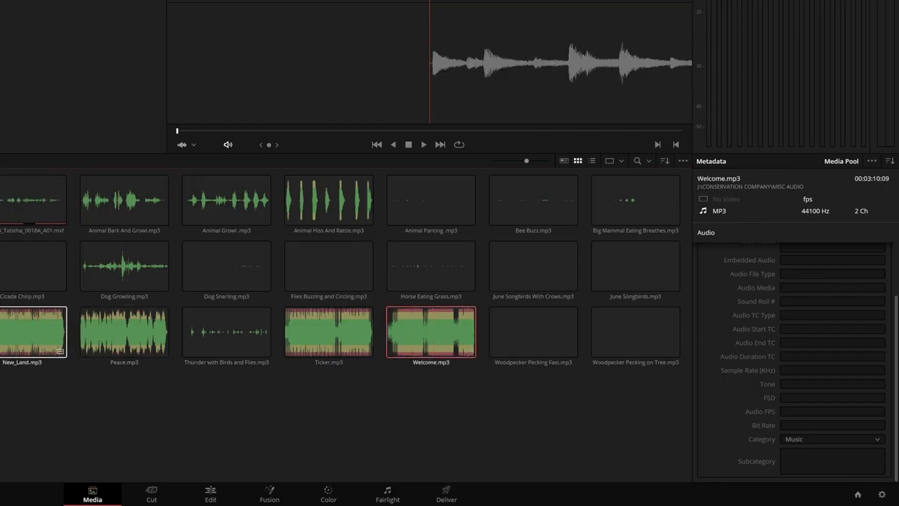
left_click(1, 266)
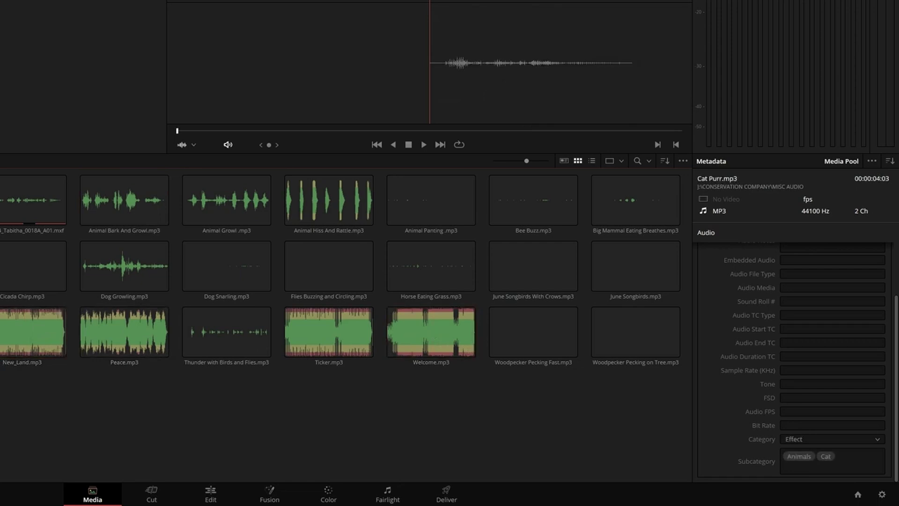
Step: Browse the Effect collection and the Animals, Dog and Insects subcategory smart bins
left_click(35, 378)
left_click(13, 406)
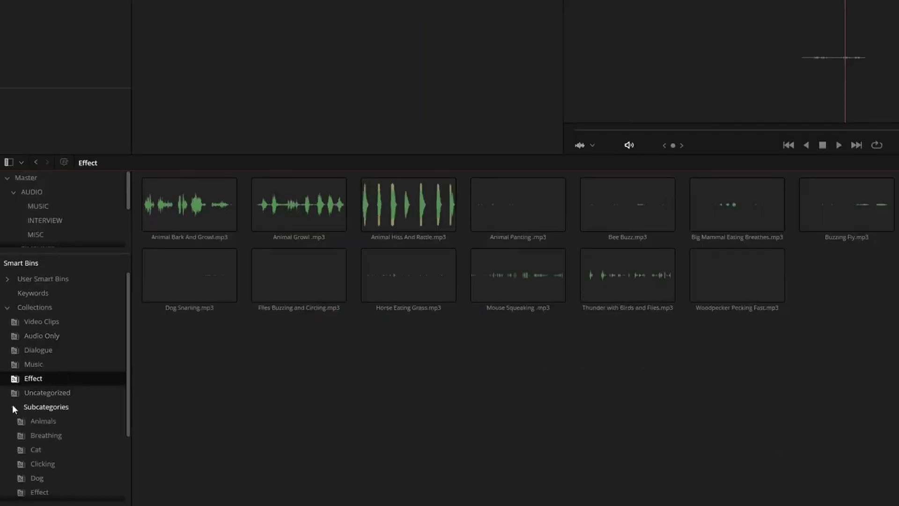
scroll(54, 412, "down", 2)
left_click(58, 355)
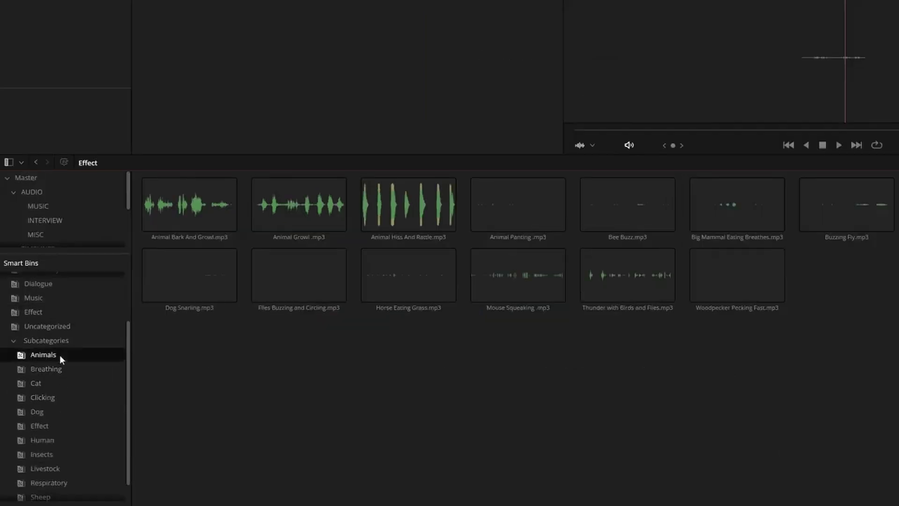
left_click(52, 410)
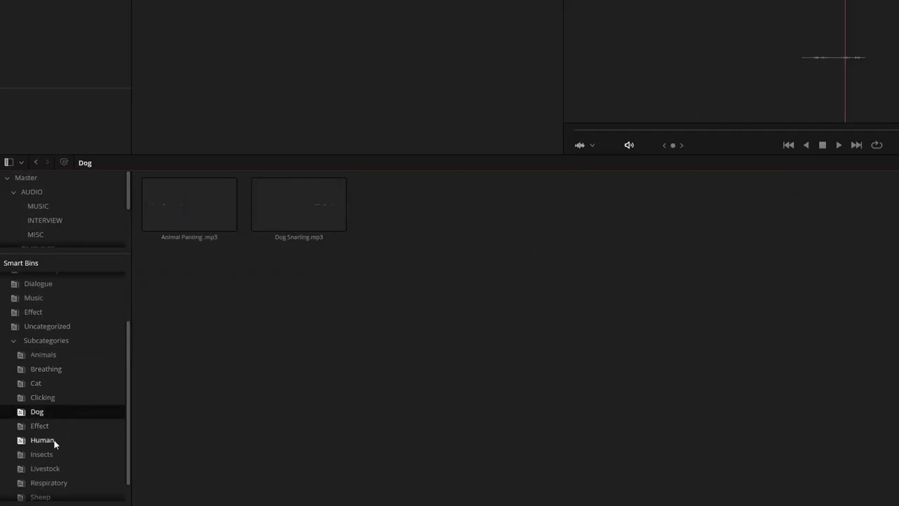
left_click(54, 455)
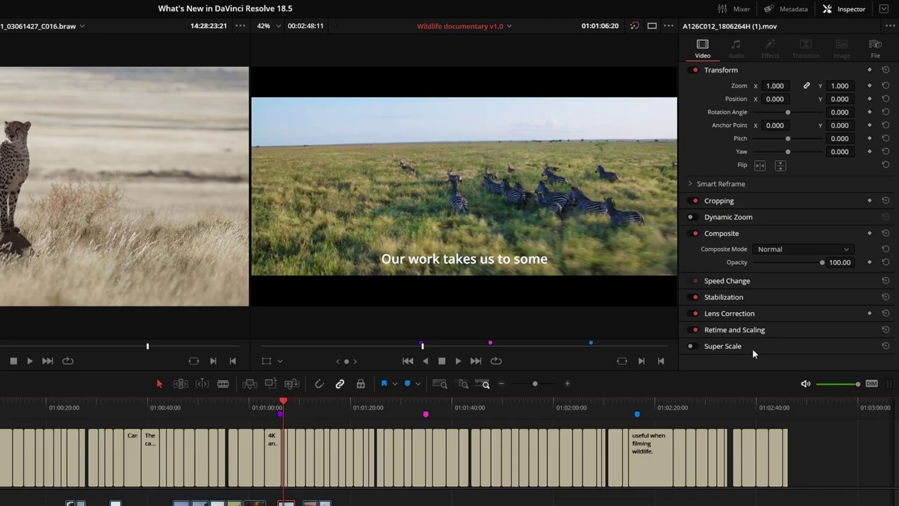
Step: Enable Super Scale at 2x Enhanced with sharpness 0.695 in the Inspector's Video tab
left_click(740, 347)
scroll(740, 347, "down", 1)
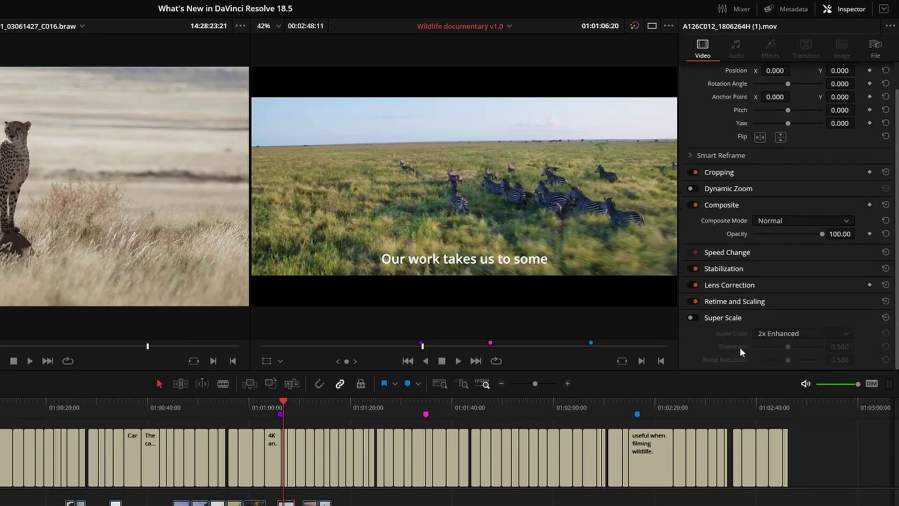
left_click(691, 318)
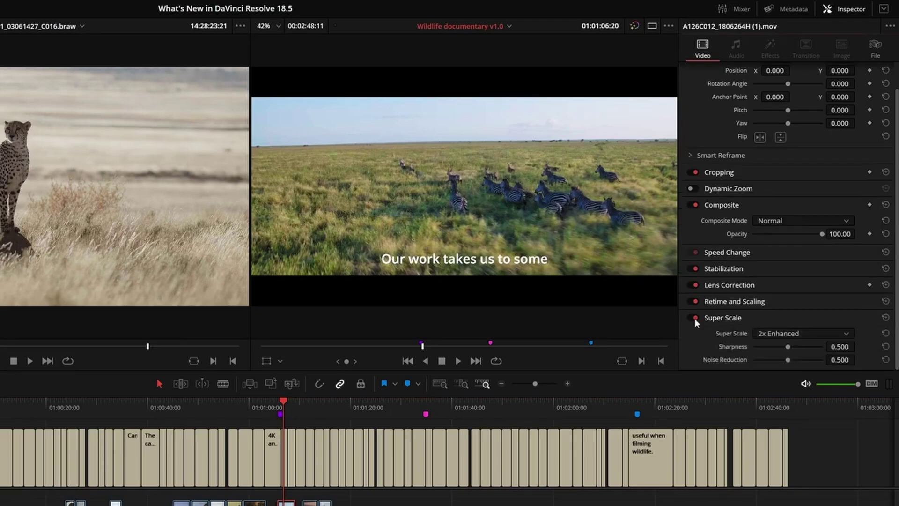
left_click(816, 333)
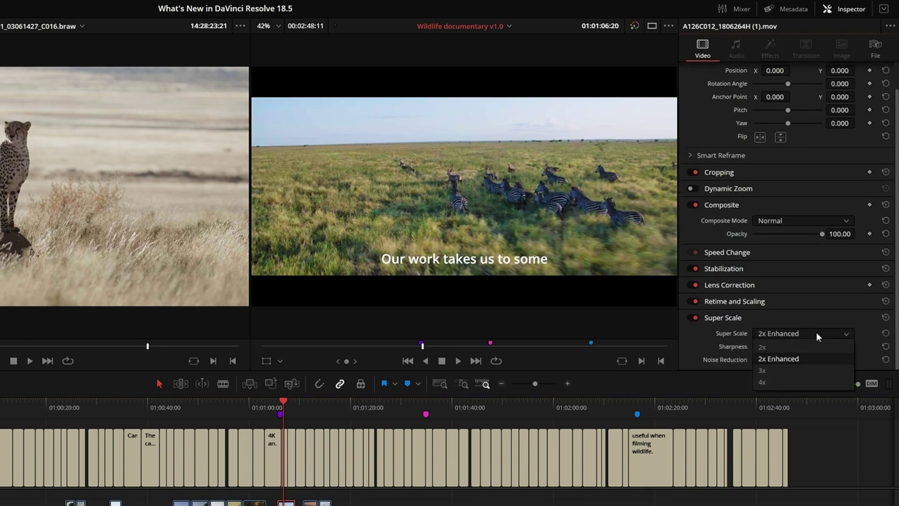
left_click(816, 333)
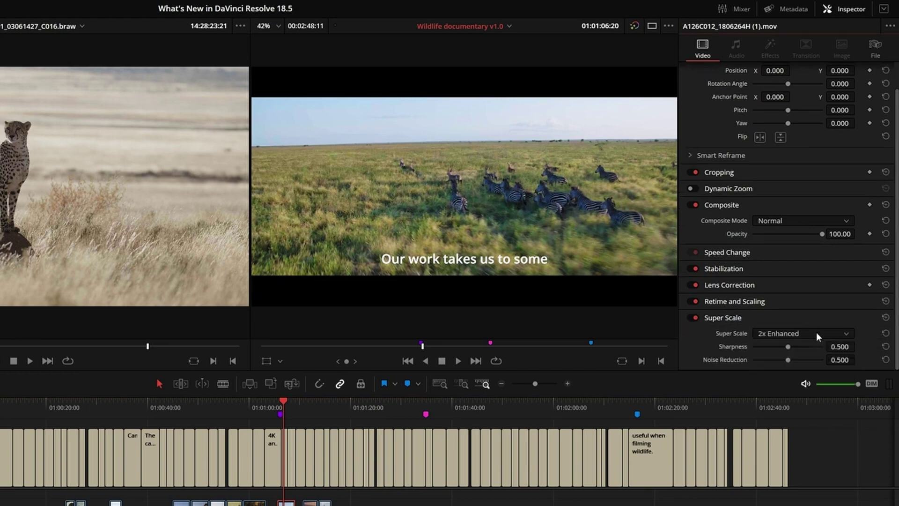
left_click_drag(787, 346, 802, 343)
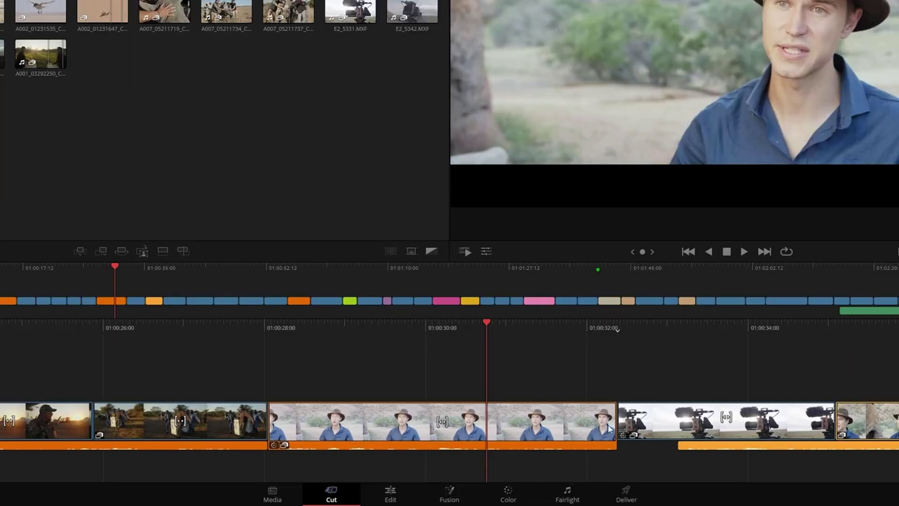
Step: Trim the interview clip's edit points and expand the A1 track to show waveforms
left_click_drag(615, 421, 571, 421)
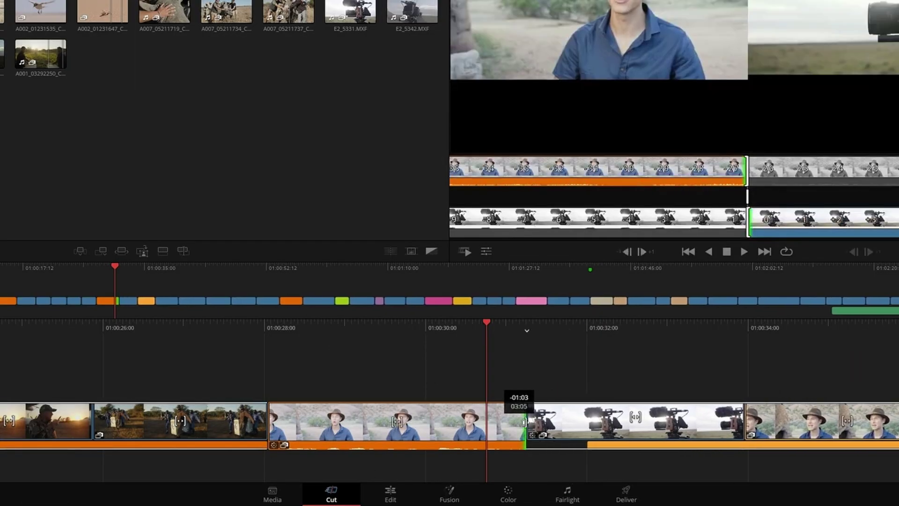
left_click_drag(591, 329, 617, 330)
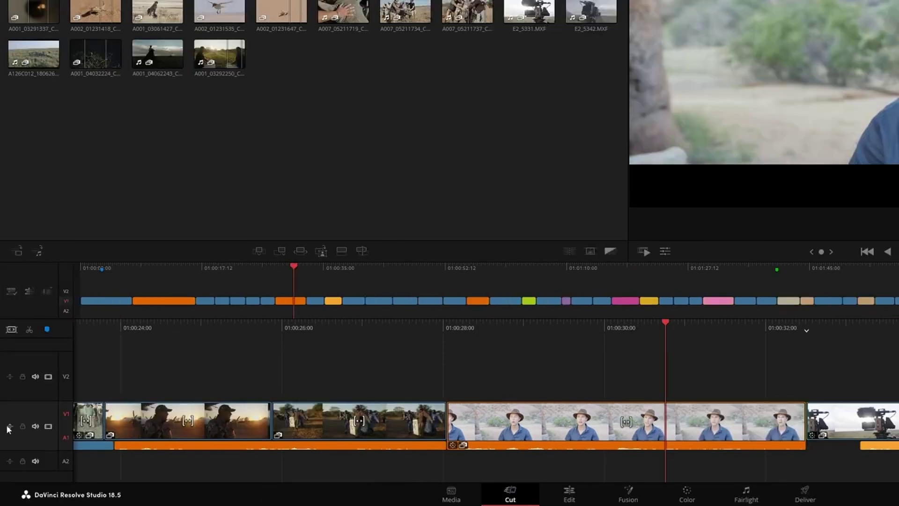
left_click(9, 427)
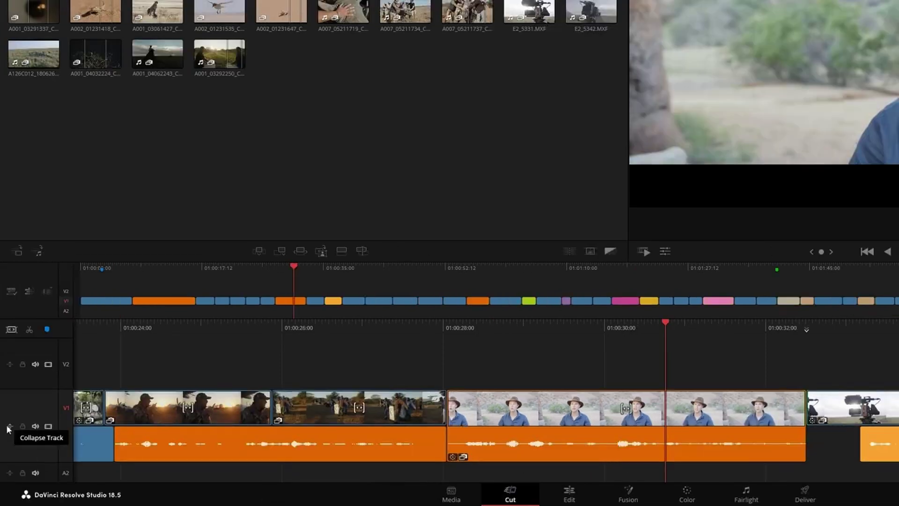
mouse_move(805, 441)
left_mouse_down()
mouse_move(751, 442)
mouse_move(796, 443)
left_mouse_up()
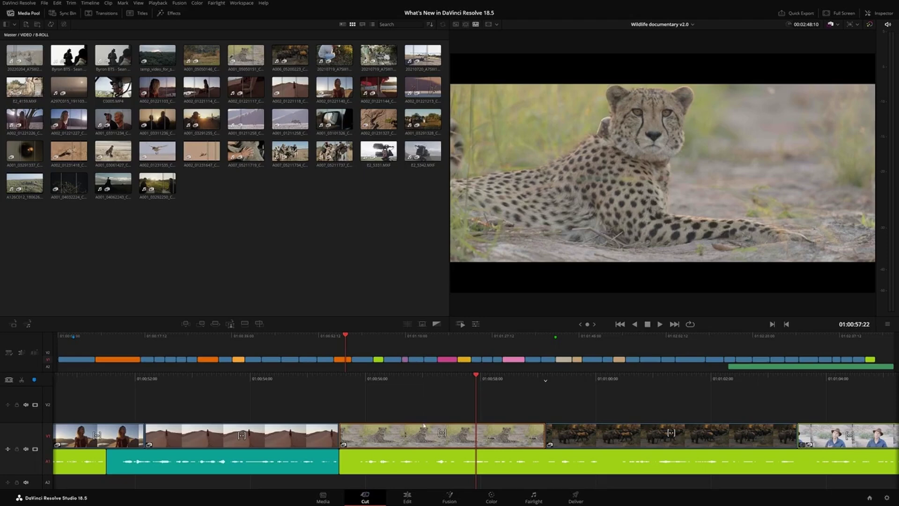
Step: Trim the cheetah clip's end, leaving it slightly extended toward the elephant clip
mouse_move(544, 435)
left_mouse_down()
mouse_move(463, 431)
mouse_move(565, 426)
left_mouse_up()
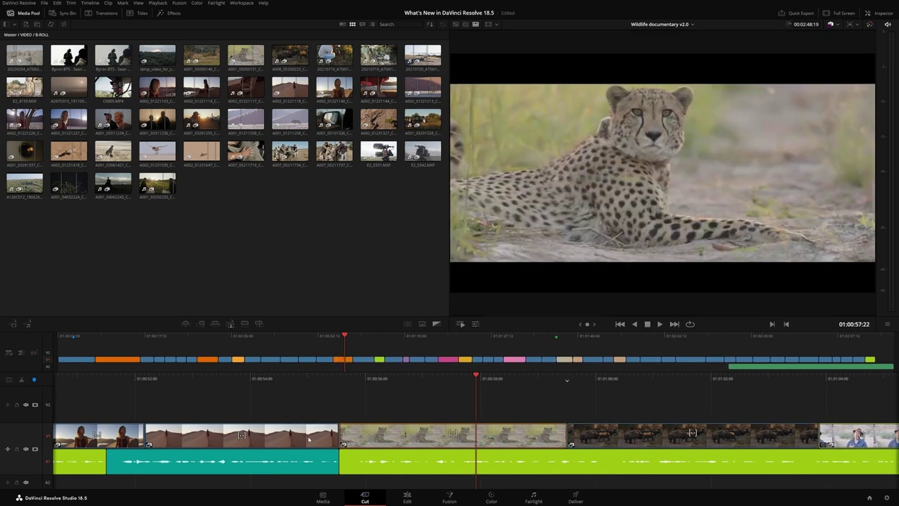
left_click_drag(566, 436, 457, 433)
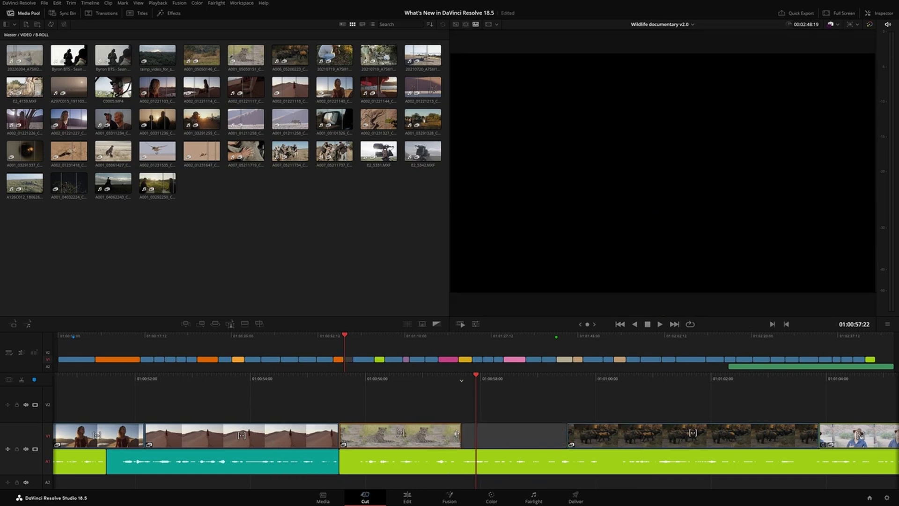
left_click_drag(458, 433, 465, 433)
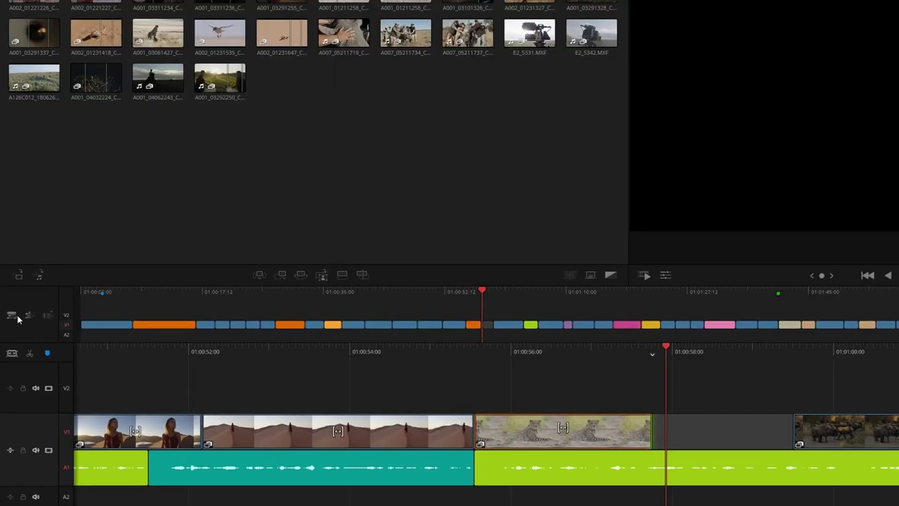
Step: Turn on Display Clip Names in the Timeline View Options
left_click(11, 315)
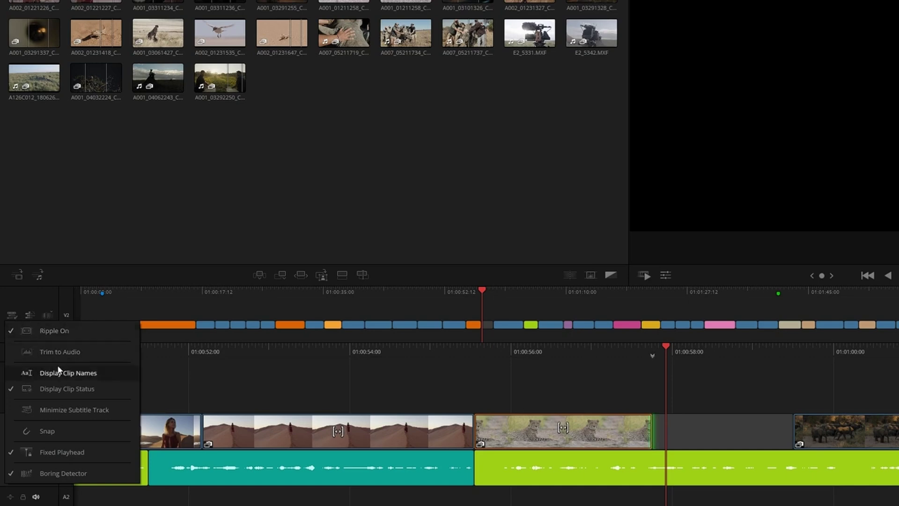
left_click(103, 373)
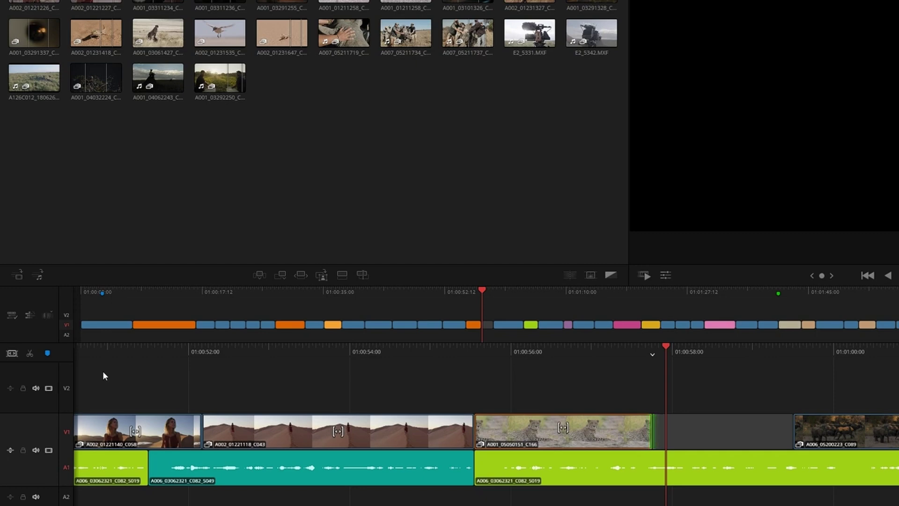
left_click(10, 314)
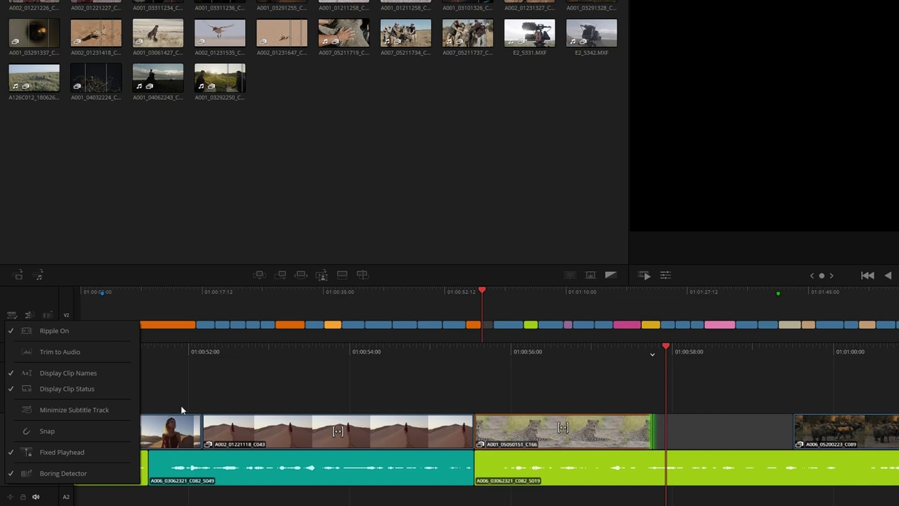
left_click(187, 394)
Step: Create subtitles from the interview audio and scrub back to the cheetah shot to check them
left_click(29, 314)
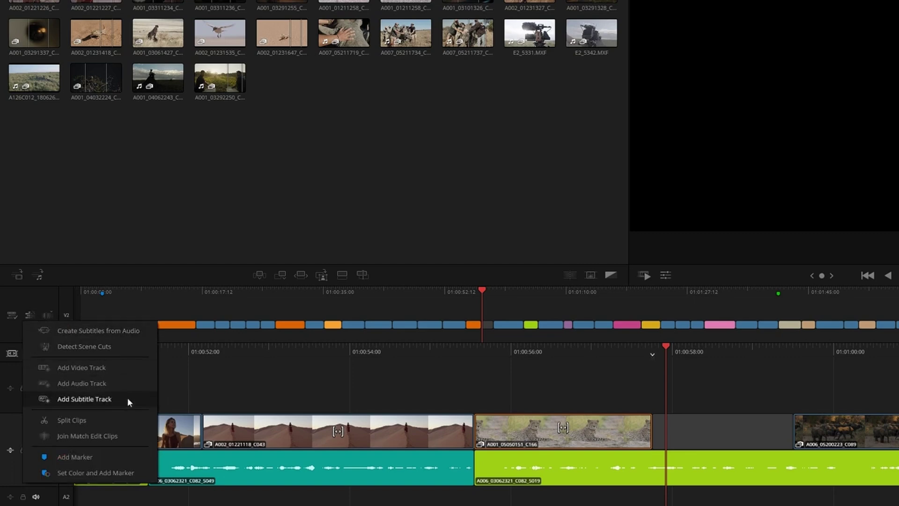
left_click(135, 331)
left_click(674, 187)
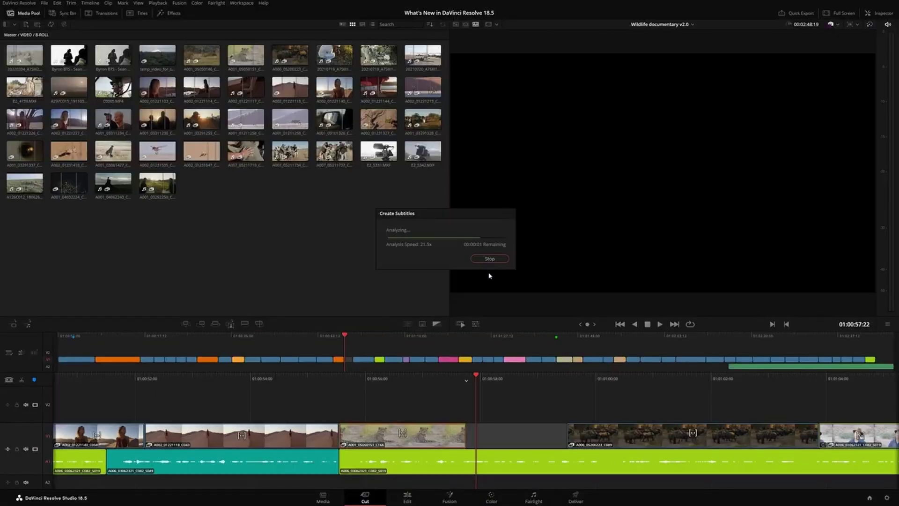
left_click_drag(345, 335, 326, 336)
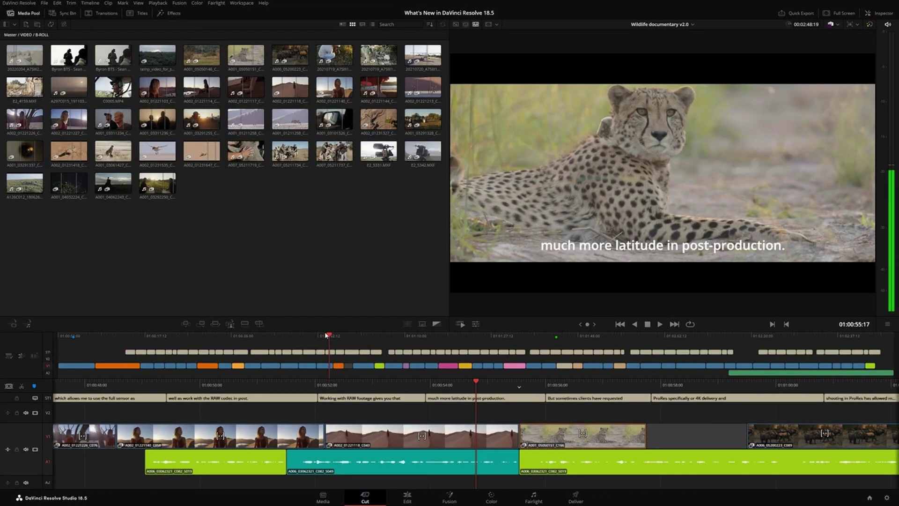
Step: Split the CC_montage clip at its detected scene cuts
right_click(21, 362)
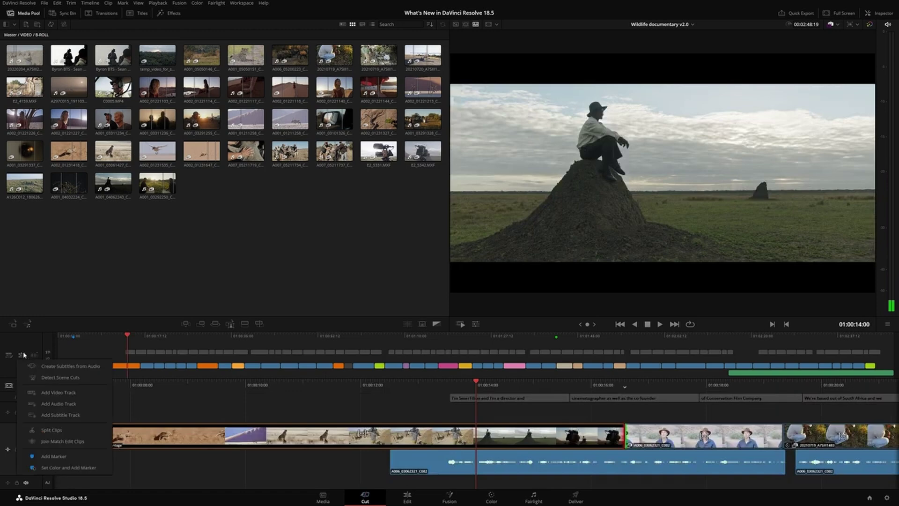
left_click(85, 377)
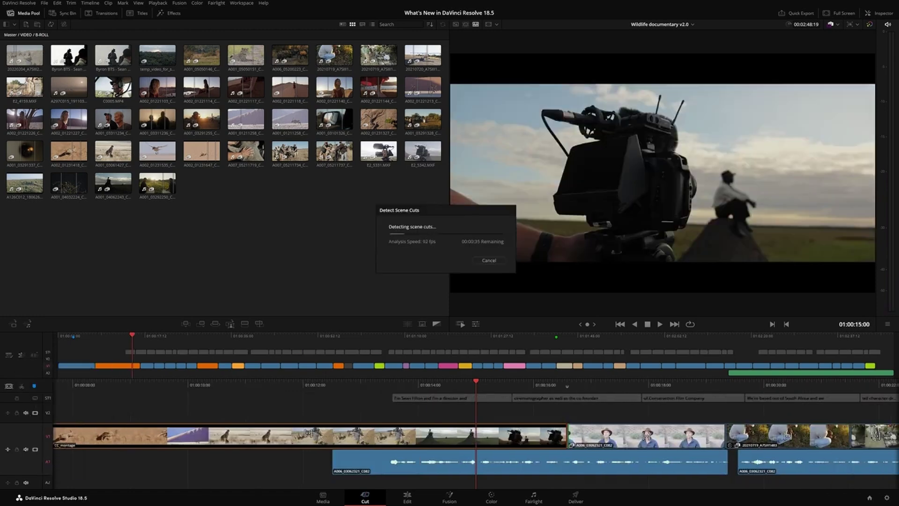
mouse_move(132, 334)
left_mouse_down()
mouse_move(111, 333)
mouse_move(119, 334)
left_mouse_up()
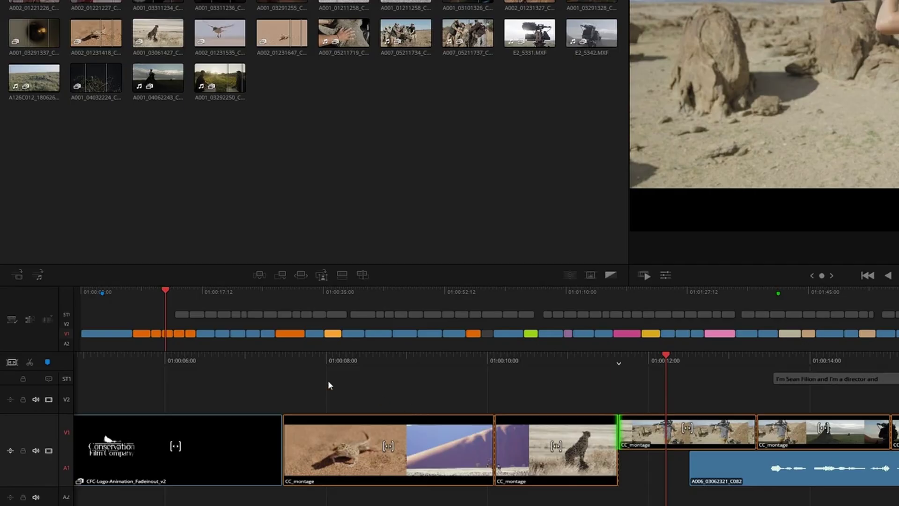
Step: Add a red marker at 01:00:12:05
left_click(22, 355)
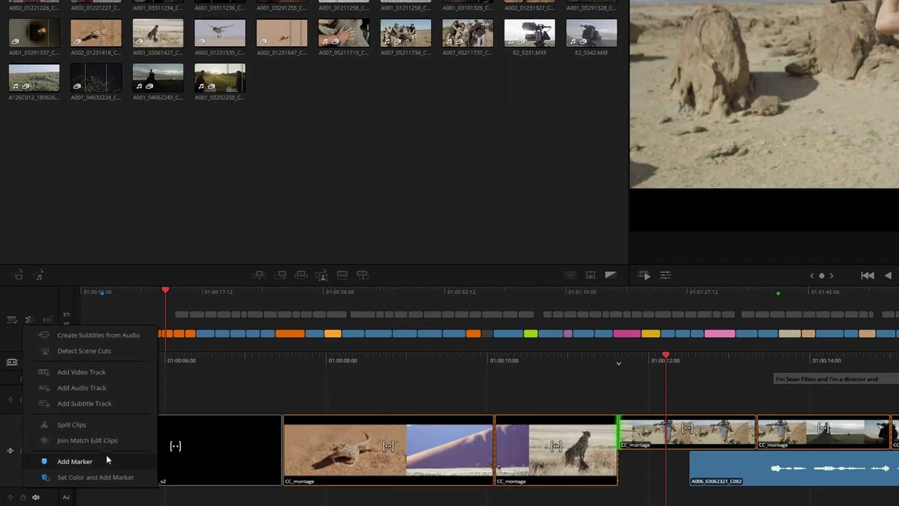
left_click(106, 457)
right_click(27, 318)
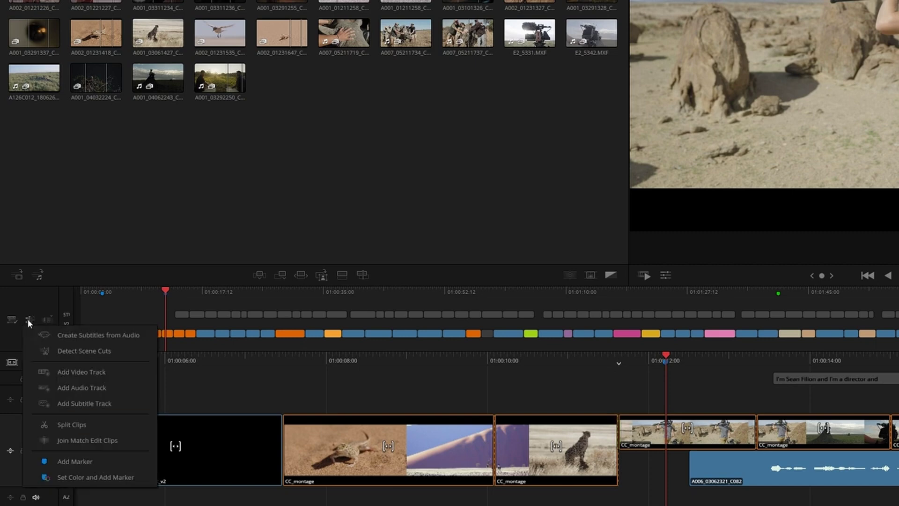
left_click(119, 476)
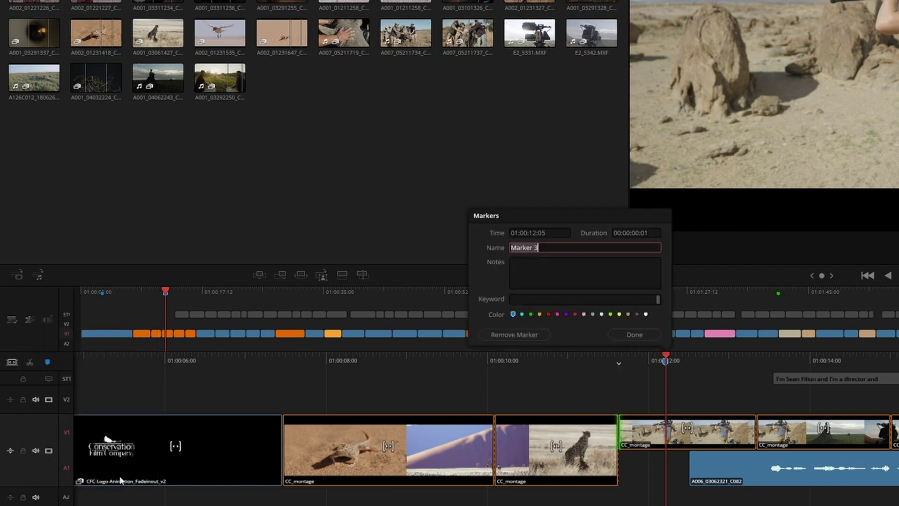
left_click(548, 314)
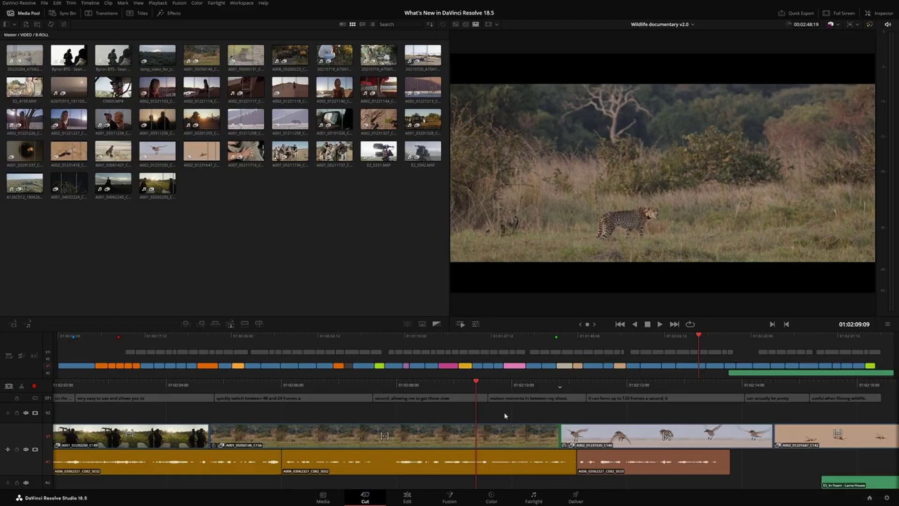
Step: Trim the cheetah clip's end to the playhead at 01:02:09:09
left_click(37, 356)
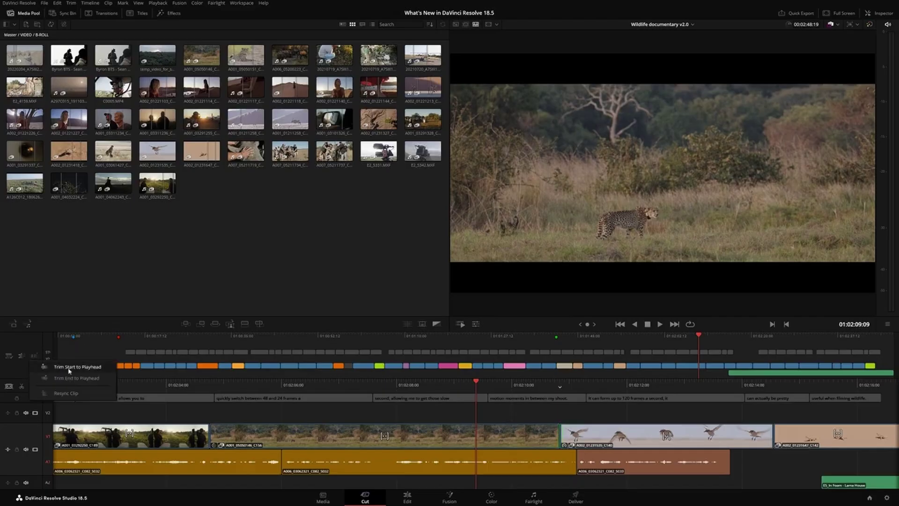
left_click(69, 370)
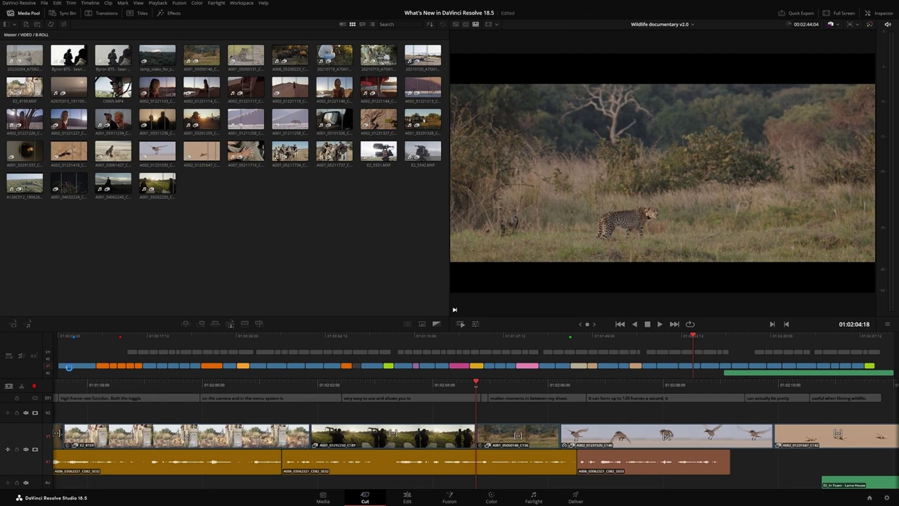
left_click(35, 356)
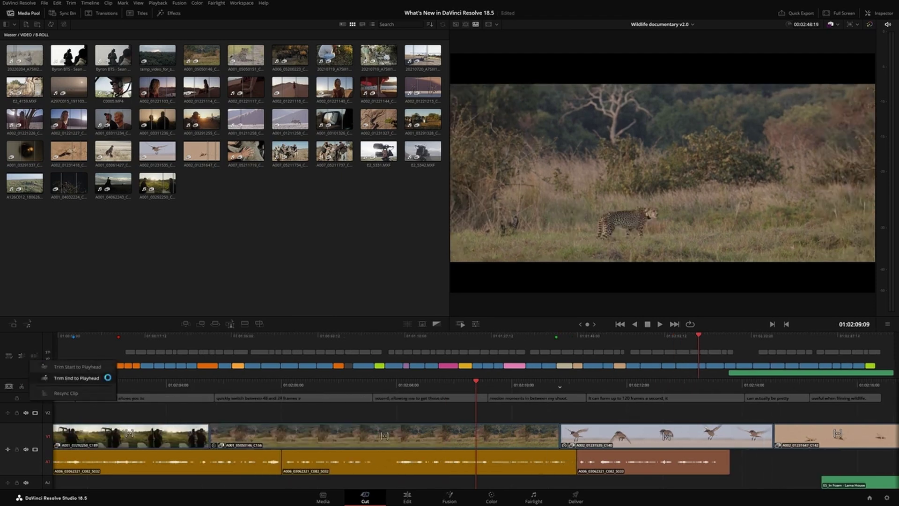
left_click(108, 377)
key("ctrl+z")
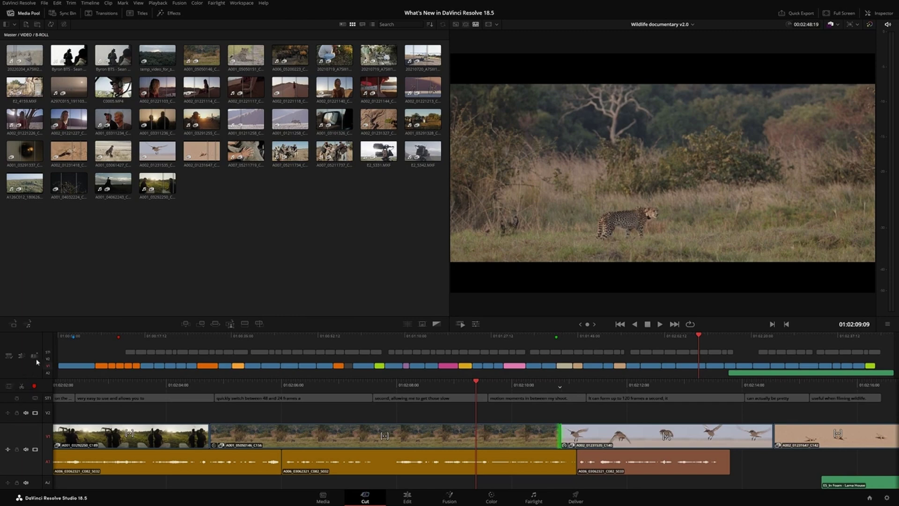
left_click(36, 358)
left_click(111, 379)
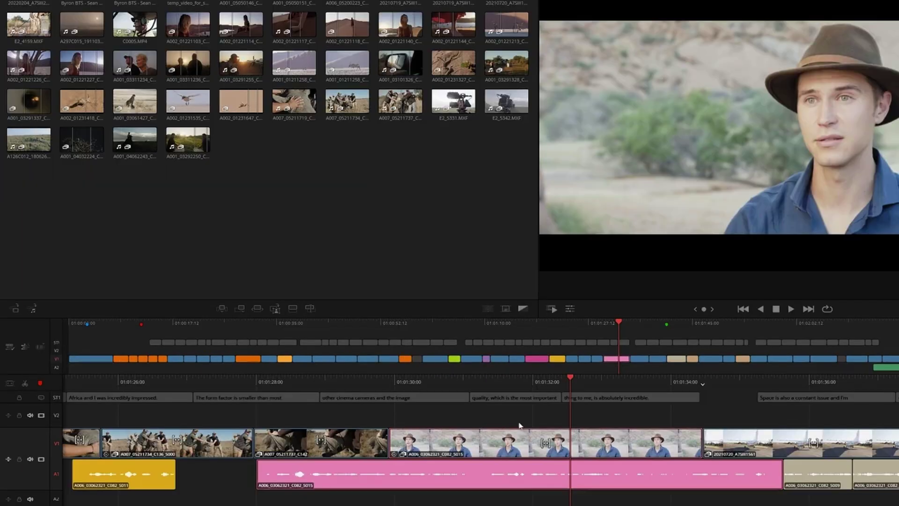
Step: Resync the interview audio with its video and play it back
left_click(37, 348)
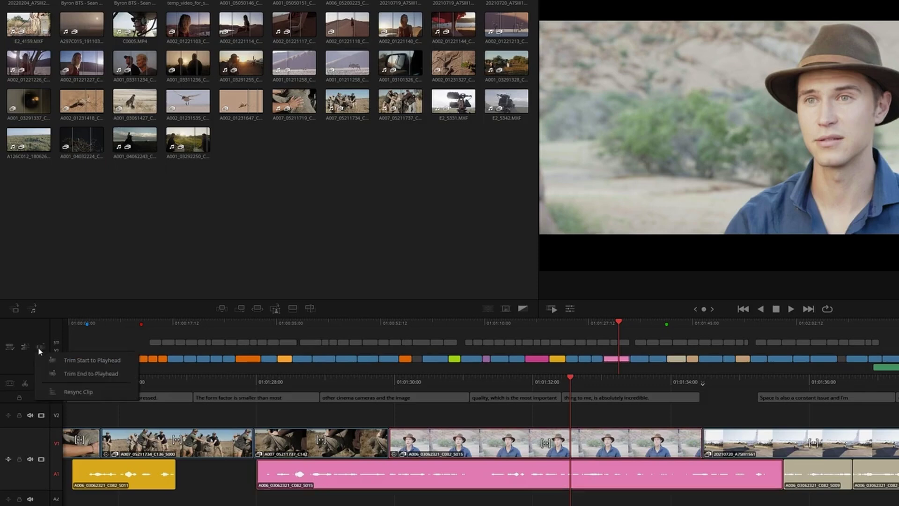
left_click(108, 391)
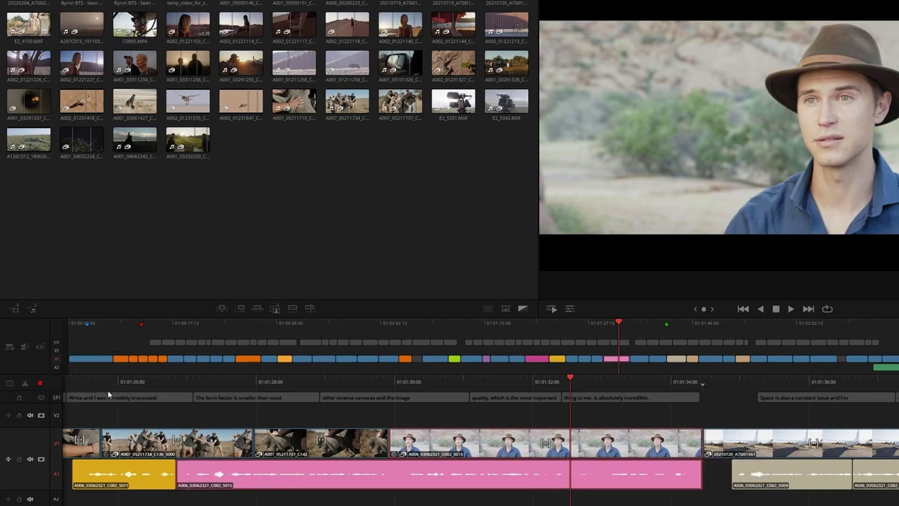
key("space")
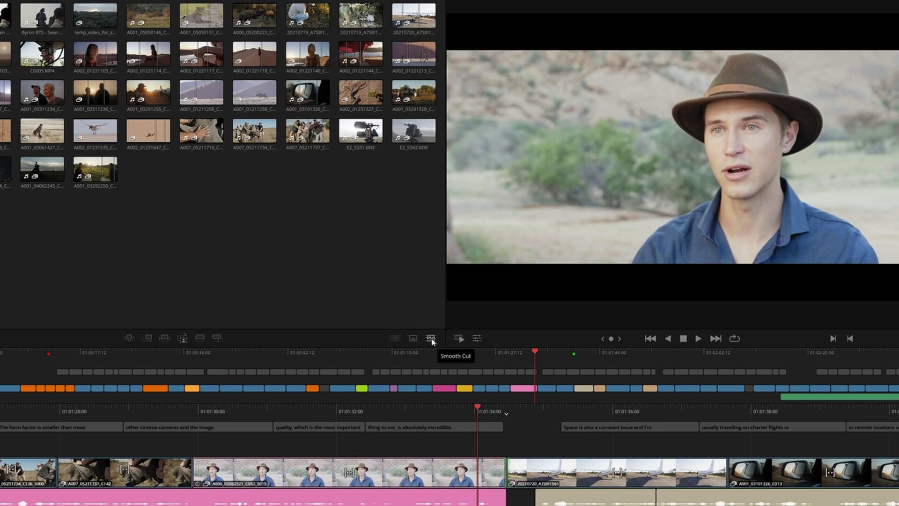
Step: Mark a transition as a favourite in the transitions list
right_click(432, 341)
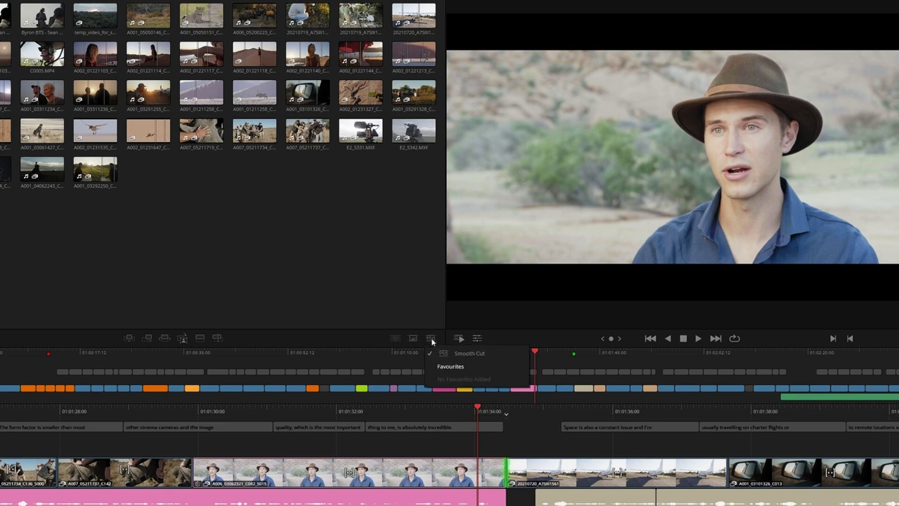
left_click(9, 2)
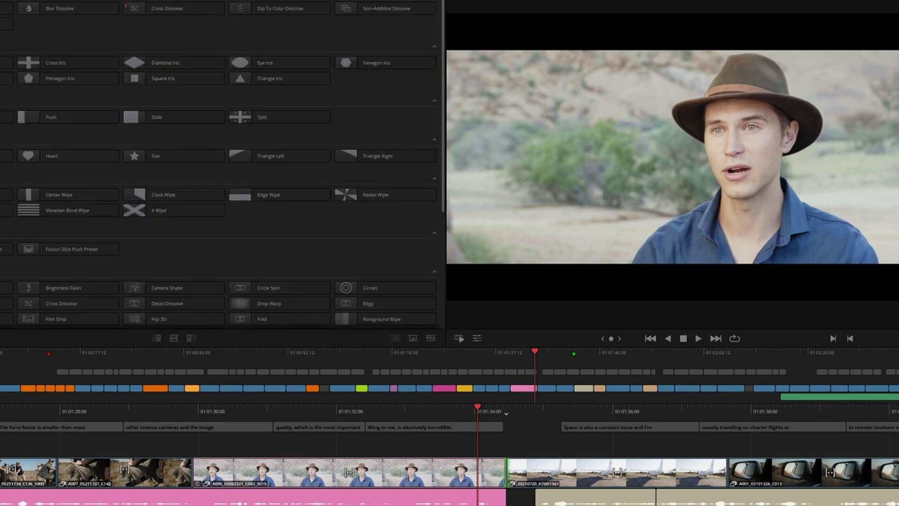
left_click(220, 62)
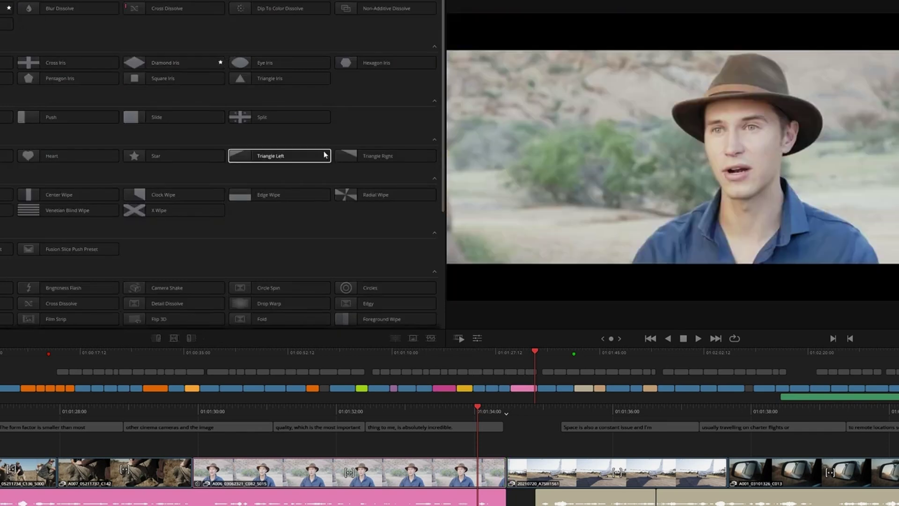
Step: Apply the favourite Triangle Left transition at the airplane cut and play it back
left_click(326, 156)
right_click(431, 338)
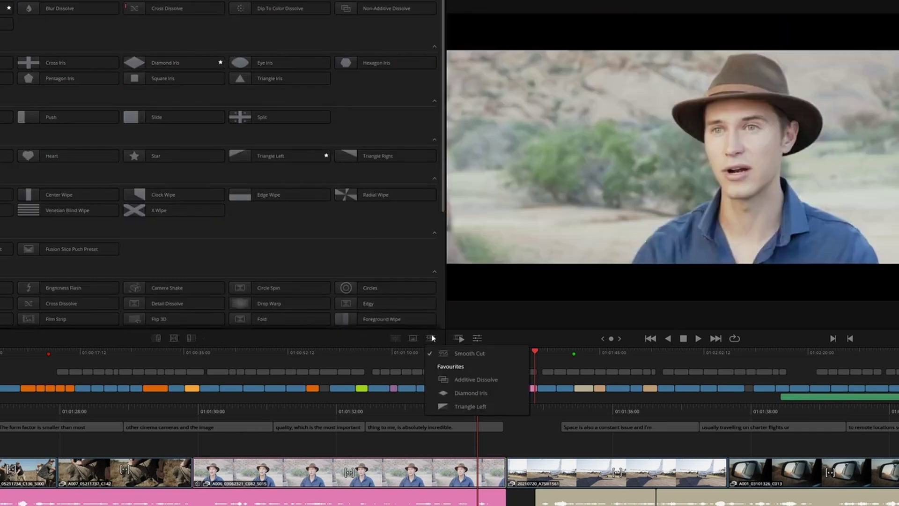
left_click(470, 405)
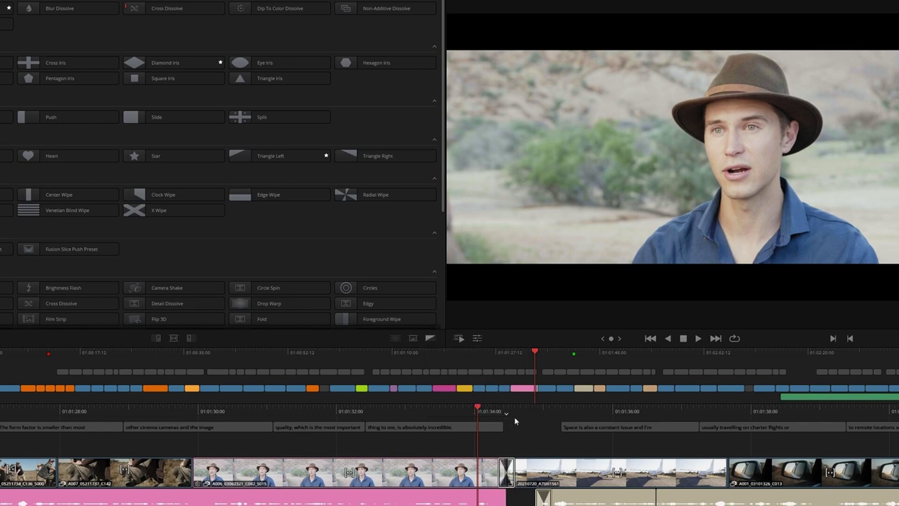
key("space")
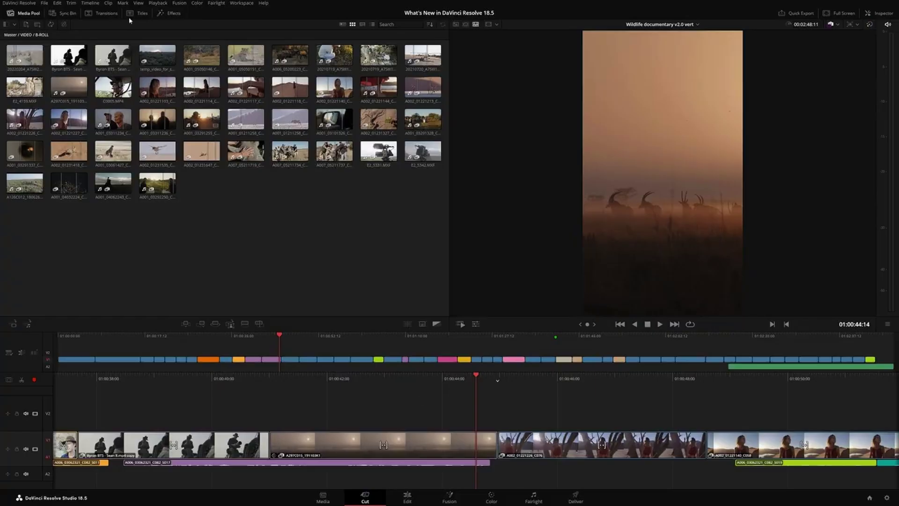
Step: Quick-export the vertical wildlife timeline with the TikTok preset
left_click(44, 3)
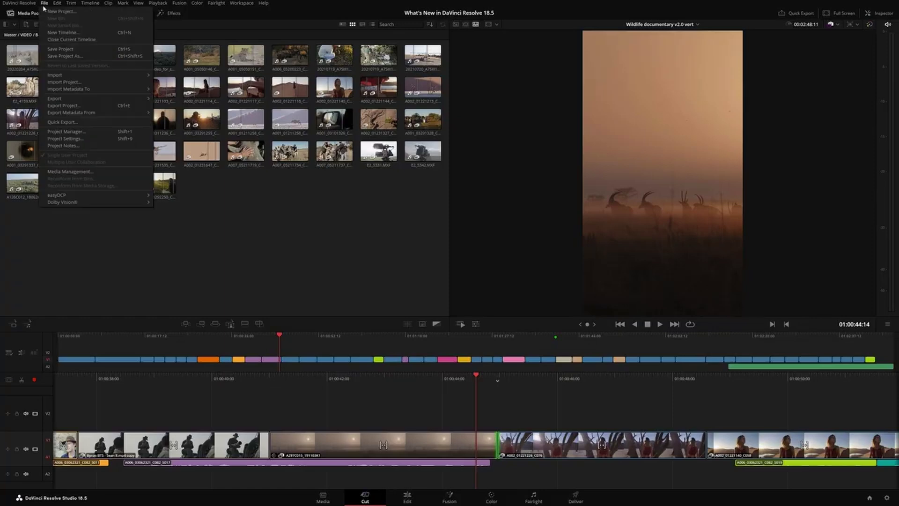
left_click(91, 123)
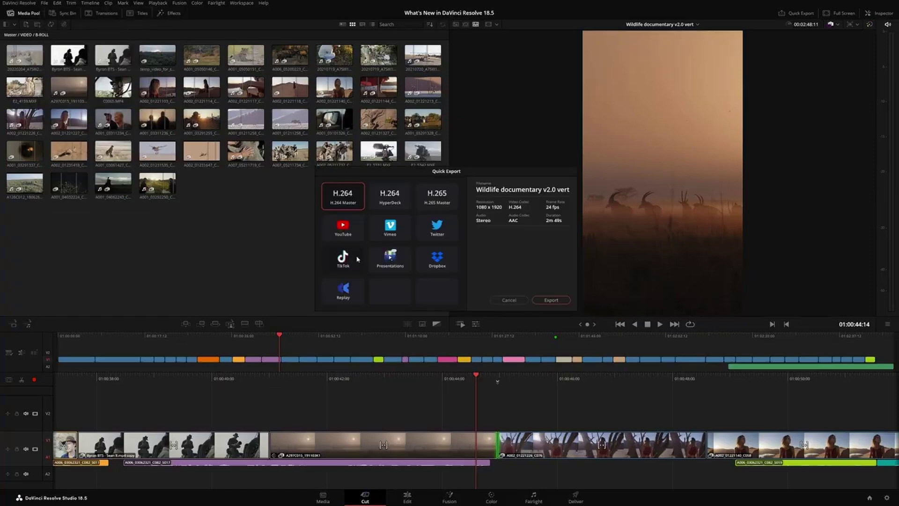
left_click(357, 258)
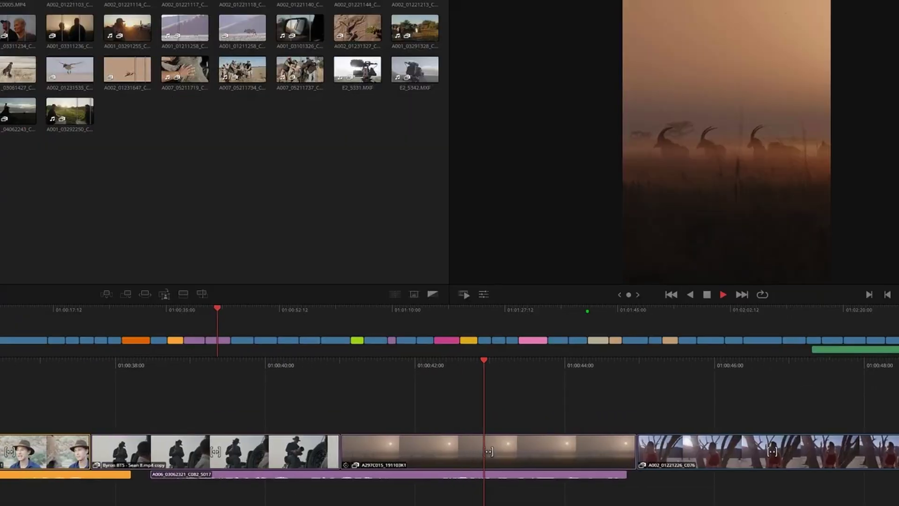
Step: Stop playback and select the edit point after clip A297C015, toggling which side is selected
key("space")
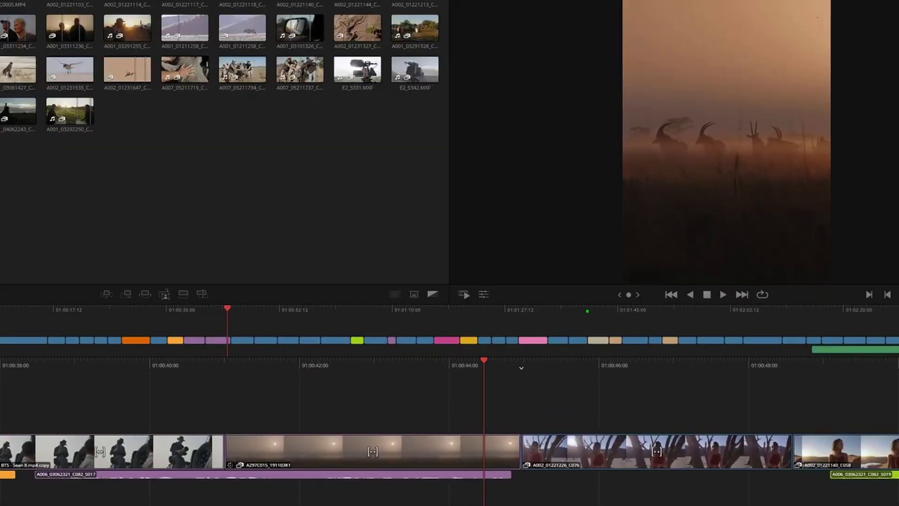
key("v")
key("u")
key("v")
key("v")
key("v")
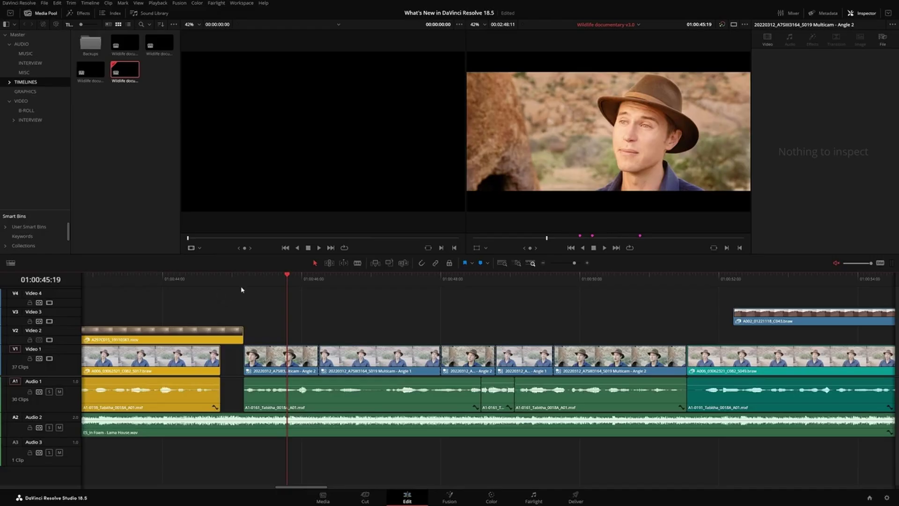
Step: Flatten all multicam clips on Video 1 into their source clips
left_click_drag(286, 281, 611, 289)
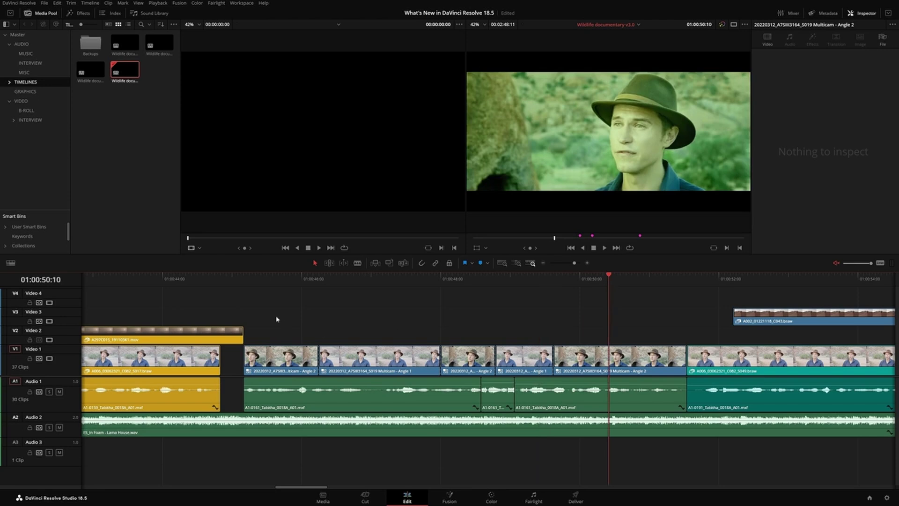
left_click_drag(277, 319, 614, 354)
right_click(579, 353)
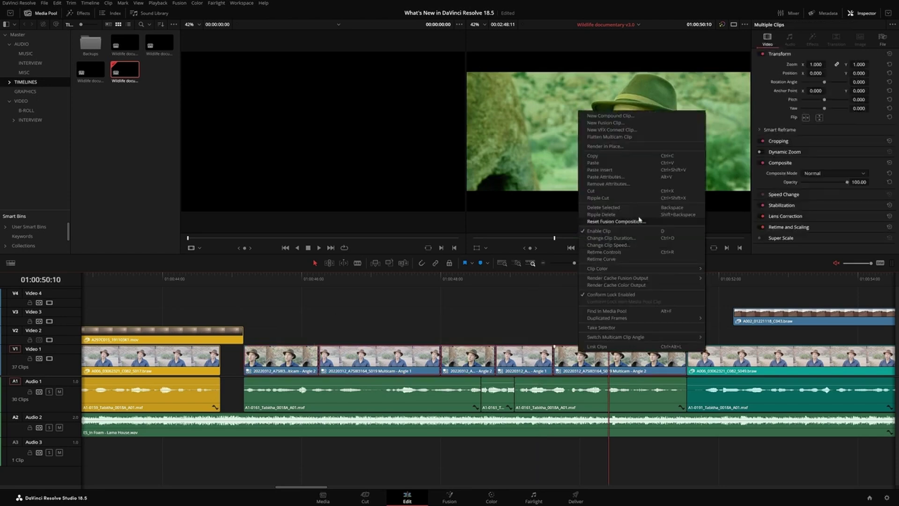
left_click(644, 137)
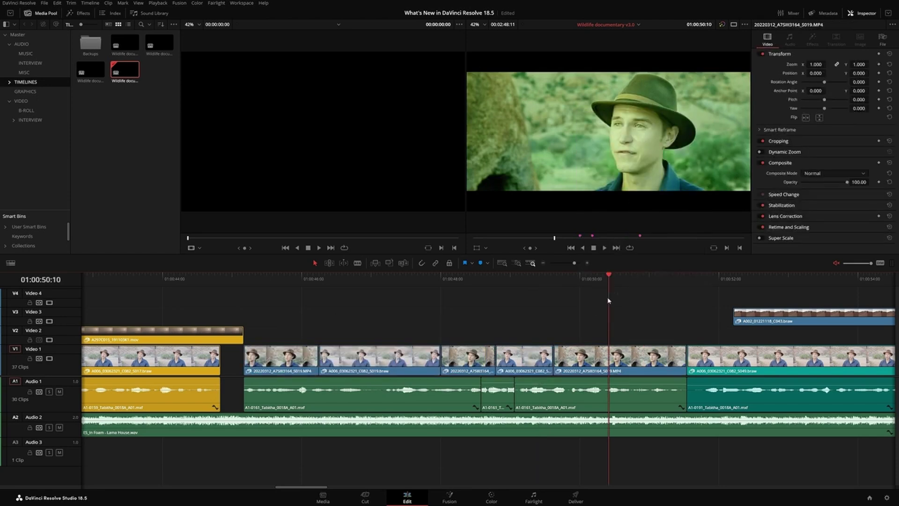
Step: Lower the A2 music volume between two keyframes to about -12 dB
left_click_drag(609, 300, 305, 296)
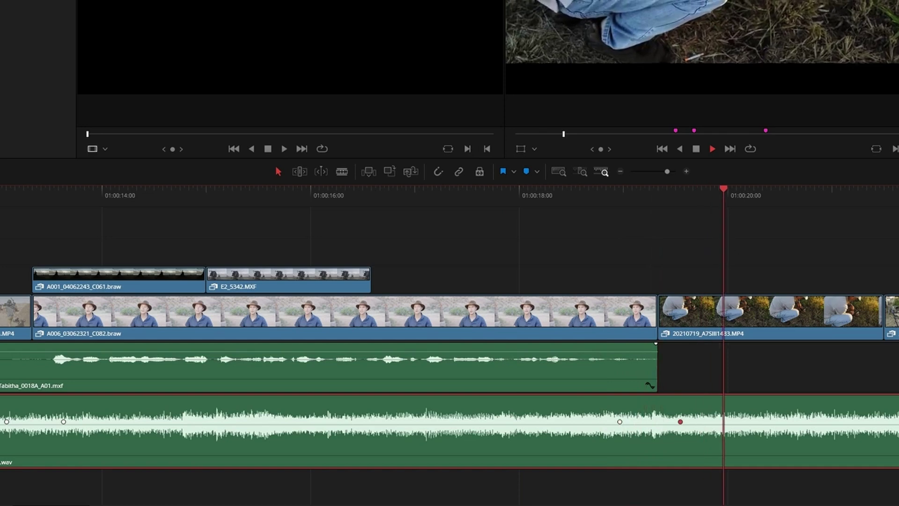
left_click(162, 202)
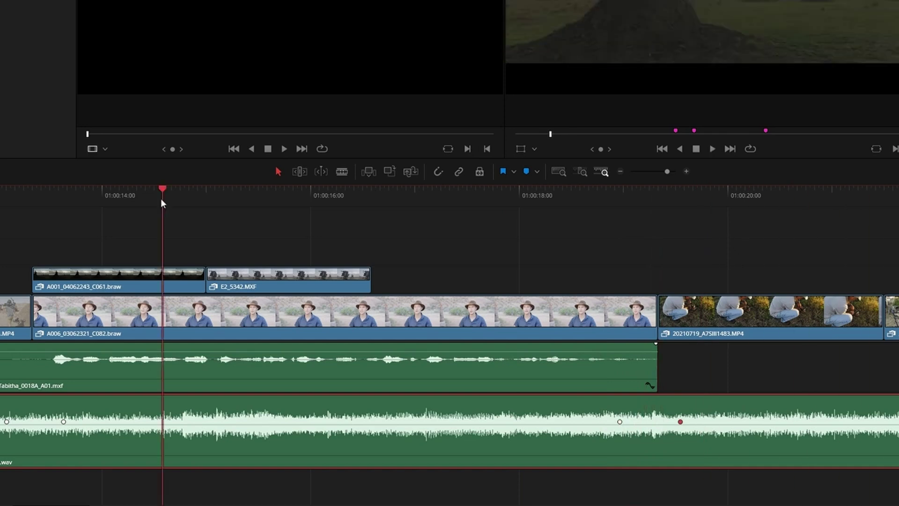
key("space")
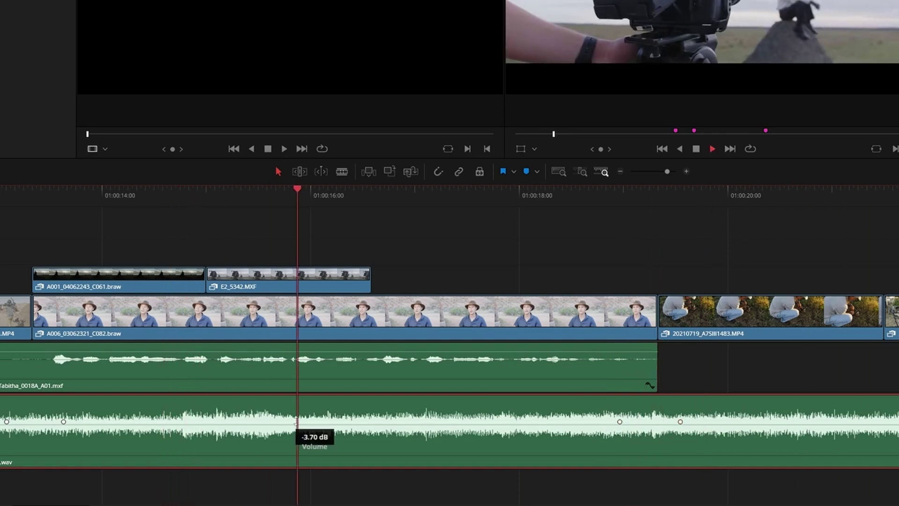
left_click_drag(296, 422, 297, 429)
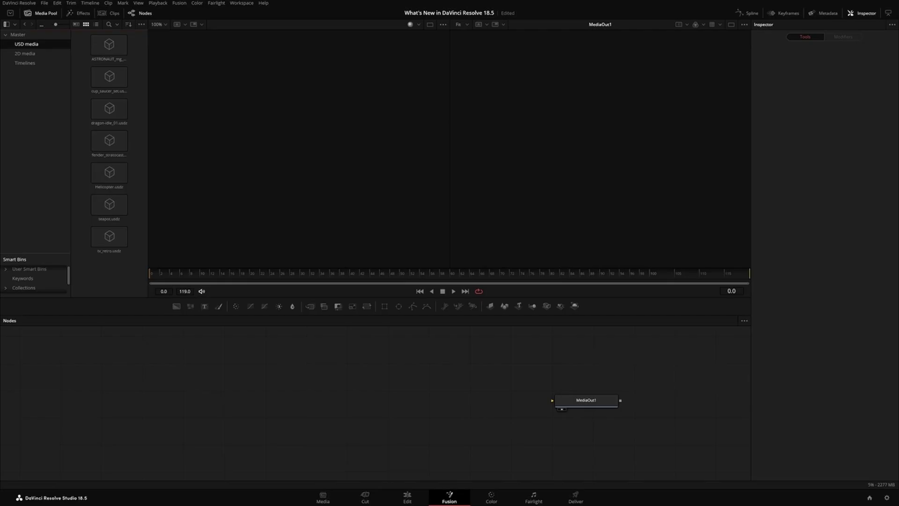
Step: Add the Fender guitar USD model, shift it right in Translation X and turn it in Rotation Y
mouse_move(114, 143)
left_mouse_down()
mouse_move(120, 403)
mouse_move(330, 156)
mouse_move(332, 166)
mouse_move(332, 153)
left_mouse_up()
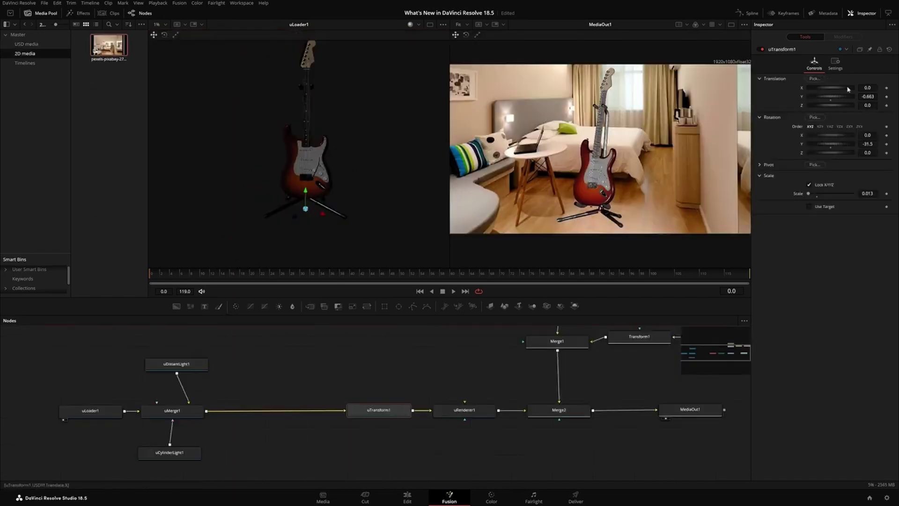
left_click_drag(826, 93, 854, 106)
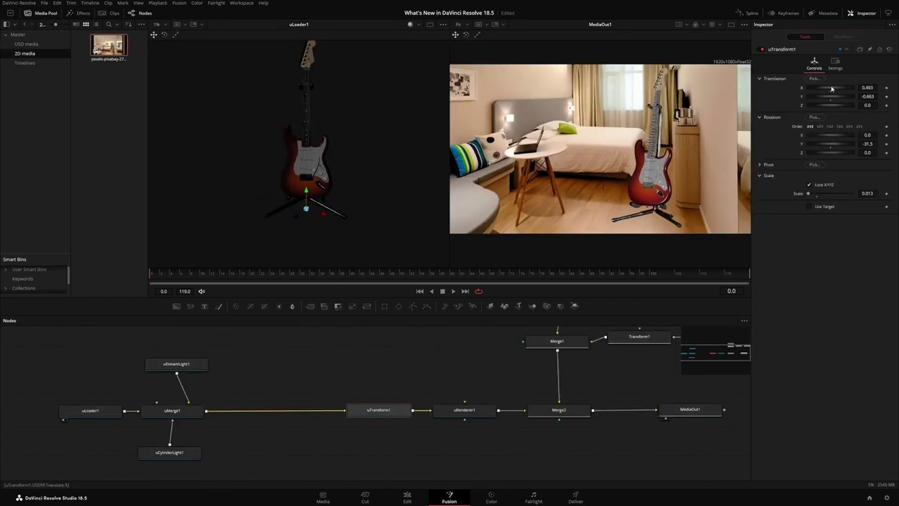
left_click_drag(867, 144, 860, 143)
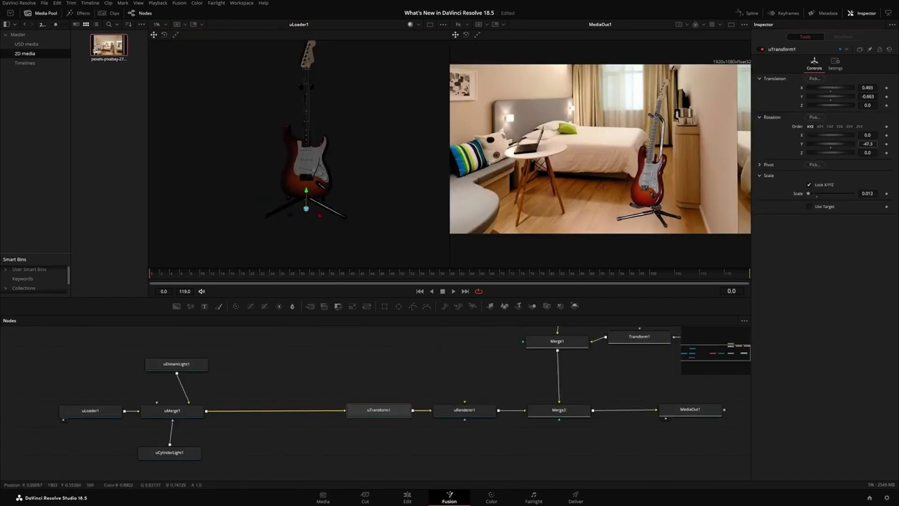
Step: Raise the uCylinderLight higher in the bedroom scene
left_click(183, 367)
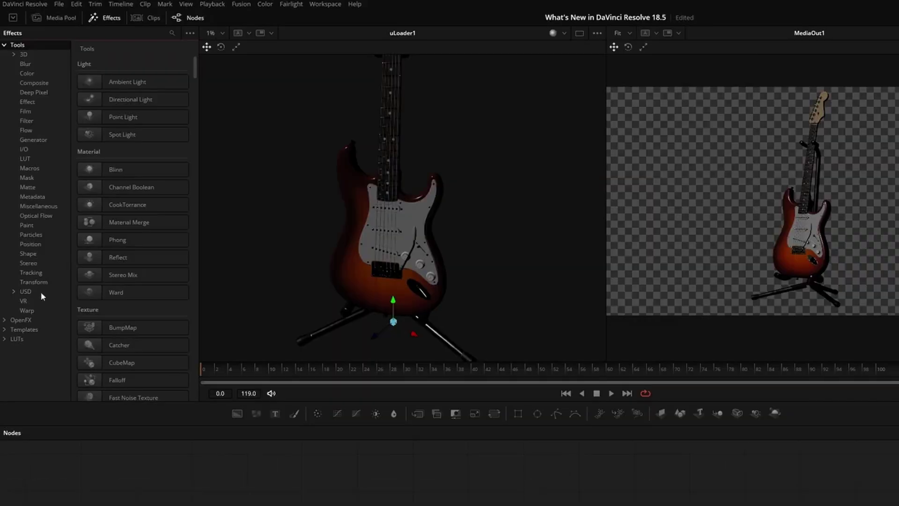
left_click(26, 291)
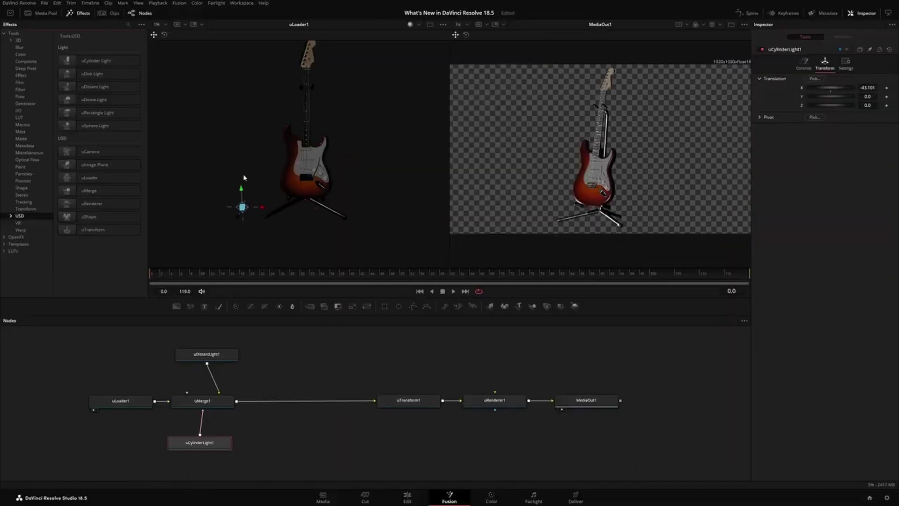
left_click_drag(241, 189, 229, 114)
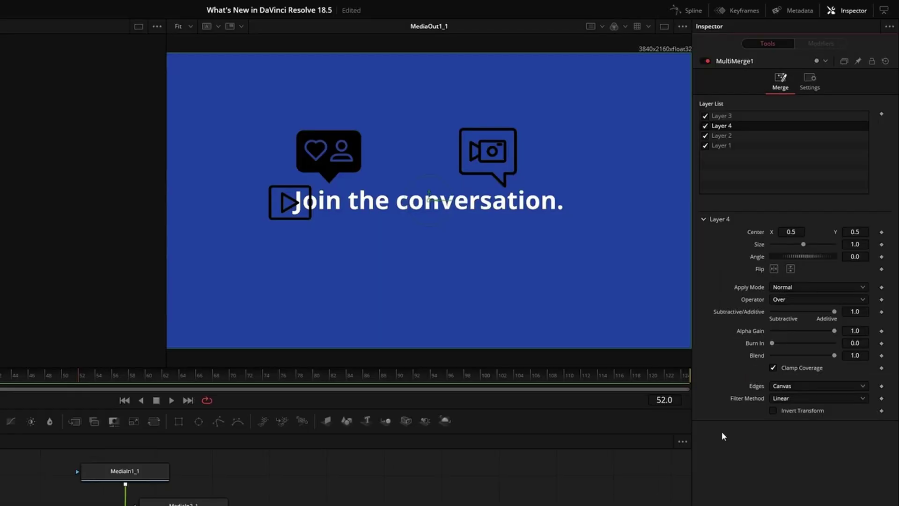
Step: Move Layer 3 below Layer 4 and hide the play icon layer
left_click(743, 116)
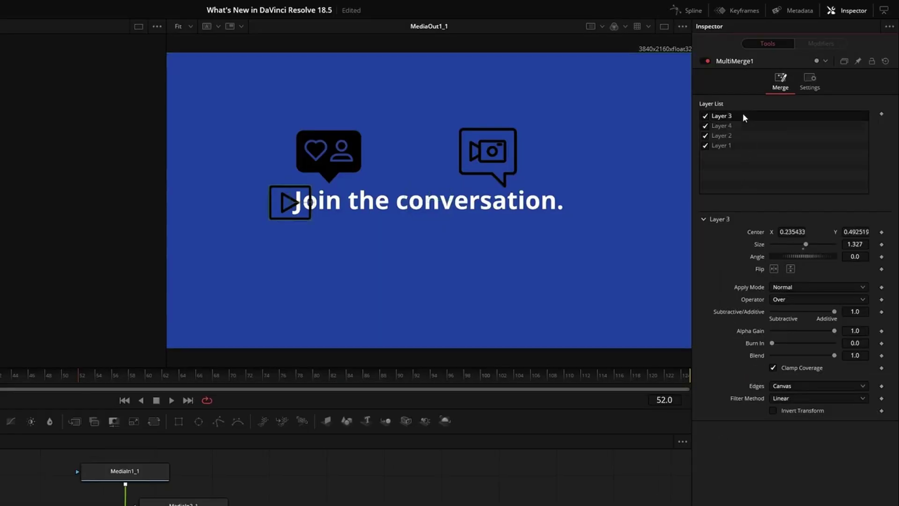
left_click_drag(742, 115, 743, 126)
left_click(705, 125)
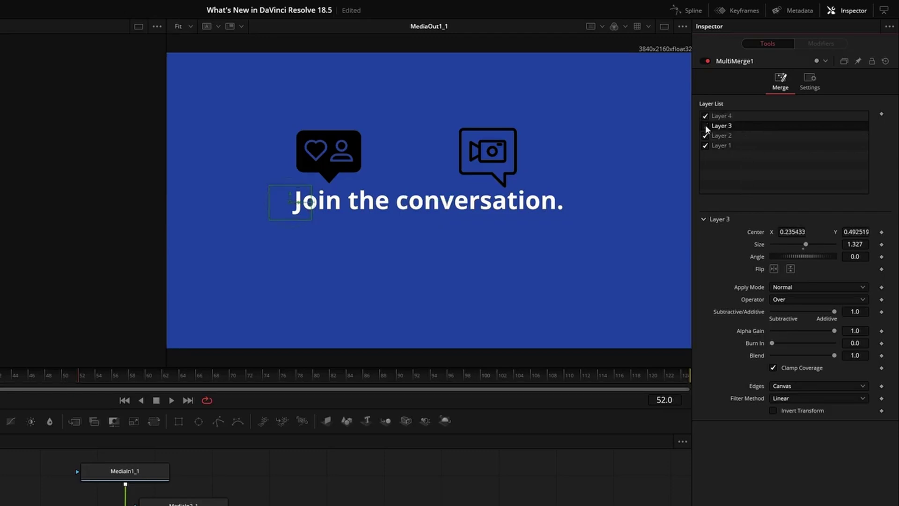
Step: Shift the Layer 2 heart icon right by increasing Center X, and fade it
left_click(738, 137)
left_click_drag(792, 231, 801, 233)
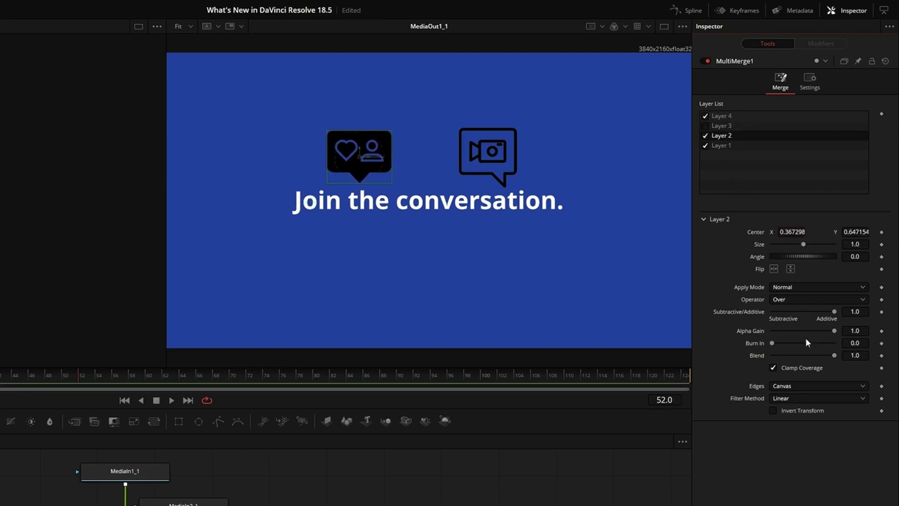
mouse_move(834, 355)
left_mouse_down()
mouse_move(780, 354)
mouse_move(820, 355)
left_mouse_up()
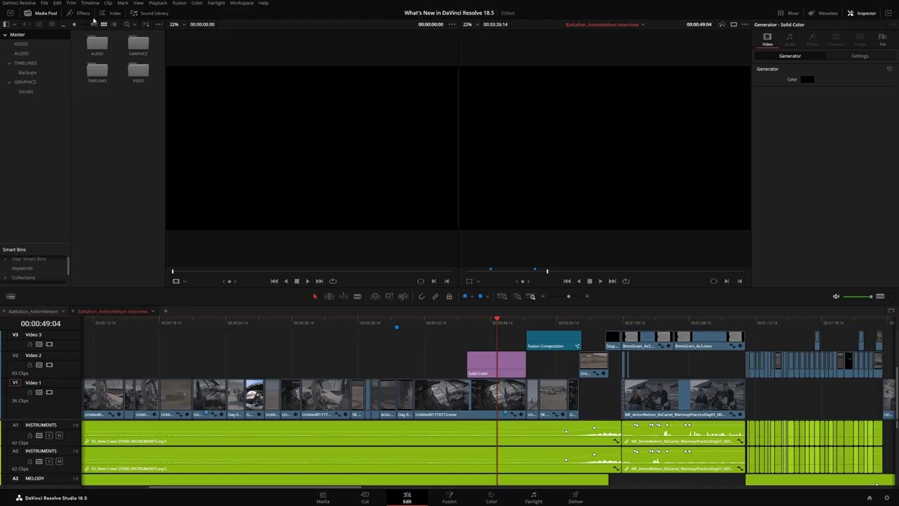
Step: Place the Clean and Simple title on V3 above the Solid Color clip and check project colour settings
left_click(85, 13)
left_click_drag(114, 198, 470, 346)
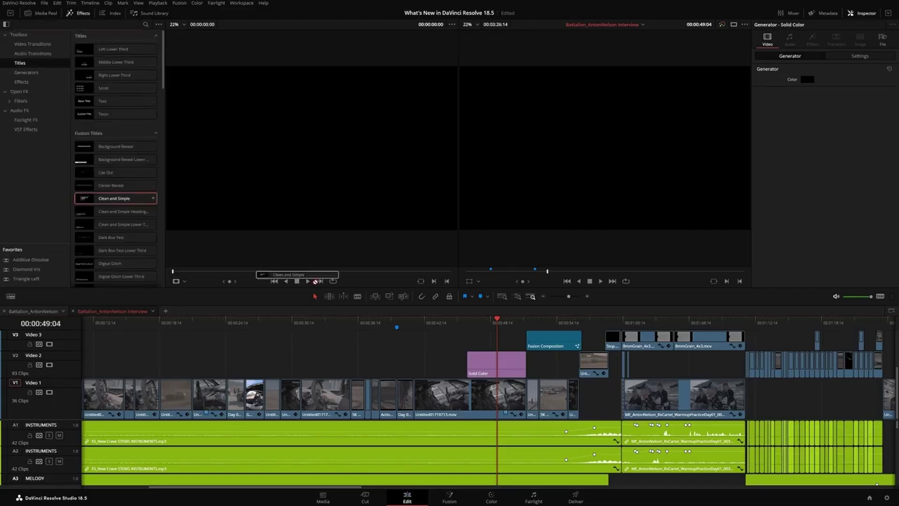
left_click(504, 322)
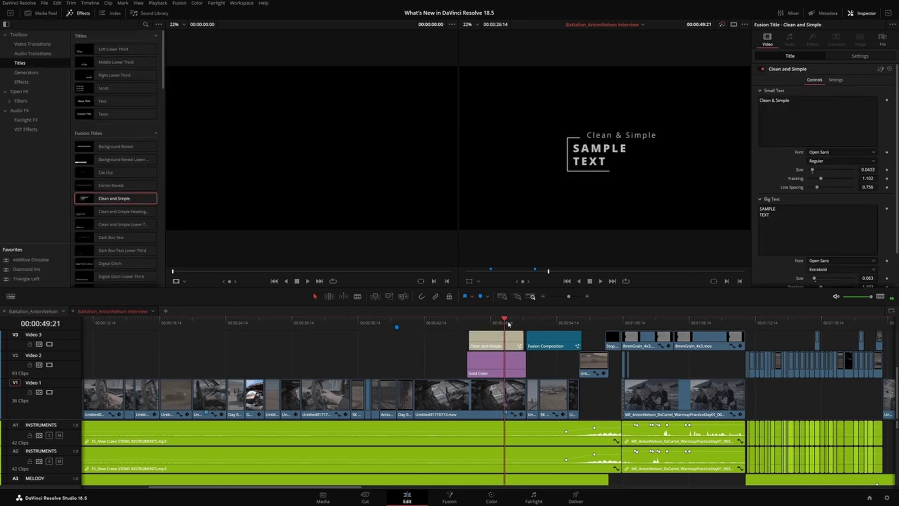
left_click(886, 499)
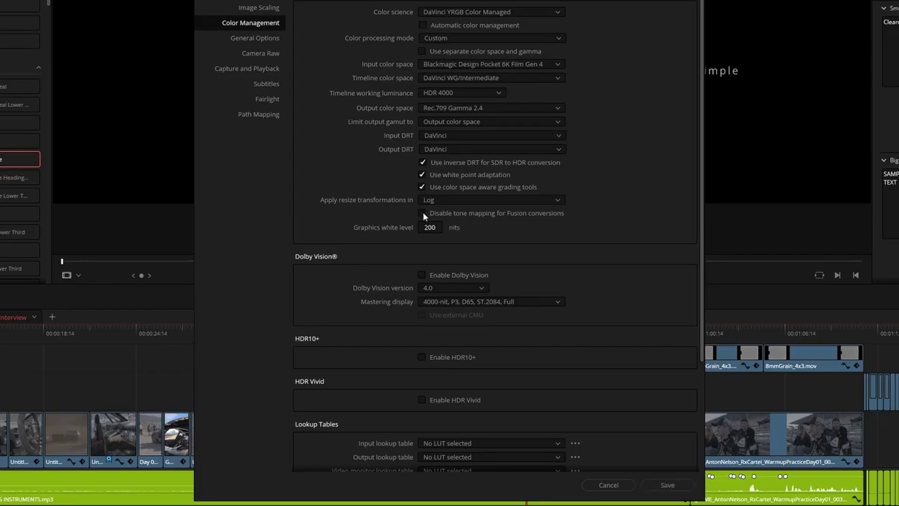
left_click(658, 487)
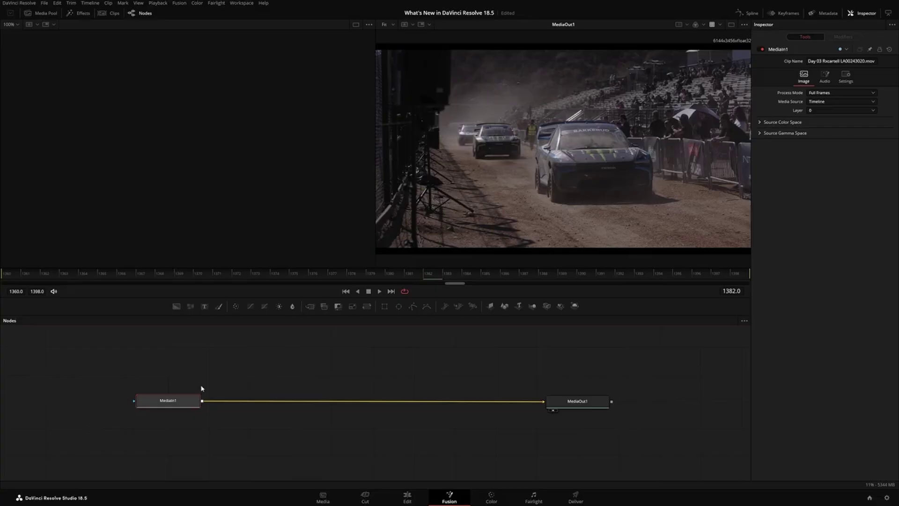
Step: Add a DepthMap node after MediaIn1 via tool search ('depth') and view its output
key("shift+space")
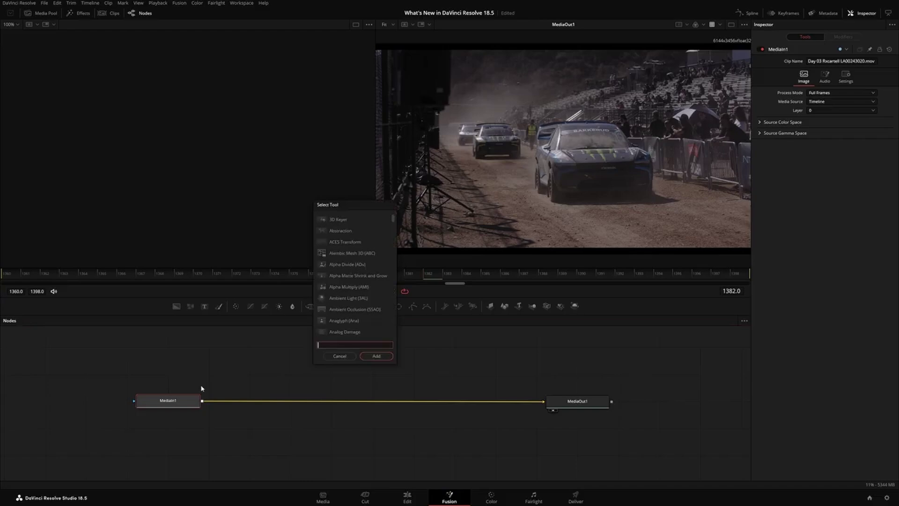
type("depth")
key("Return")
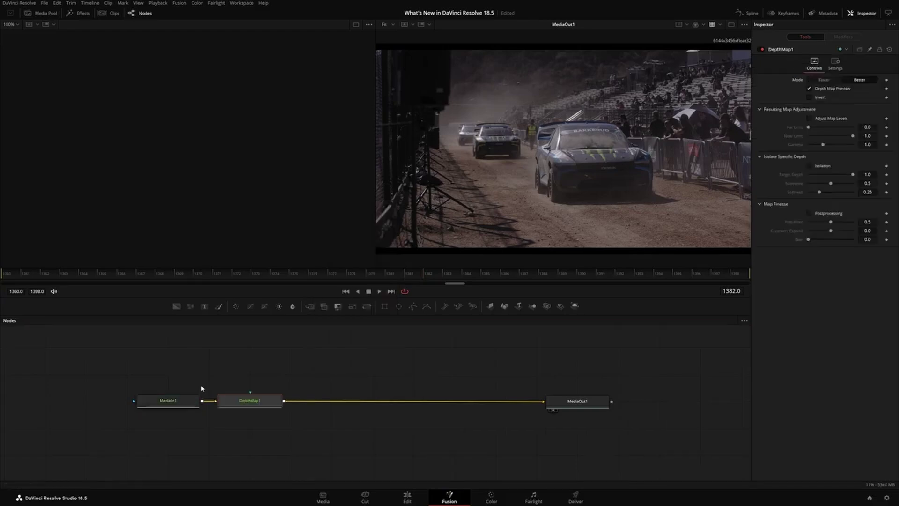
key("2")
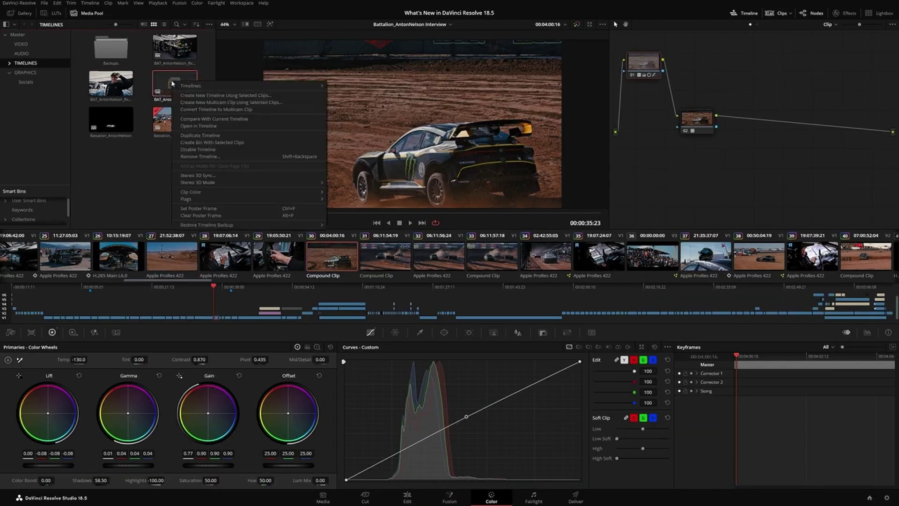
Step: Set the timeline colour space to DaVinci WG/Intermediate instead of using project settings
mouse_move(323, 86)
left_click(387, 88)
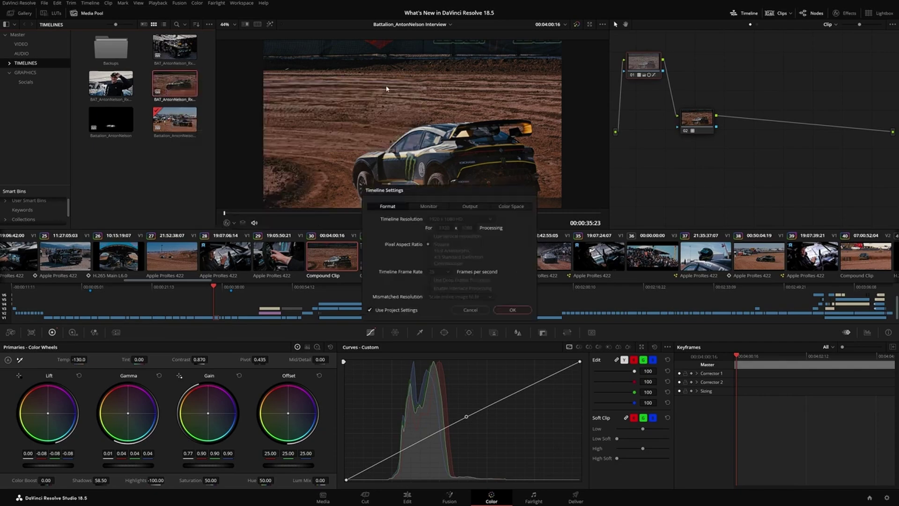
left_click(524, 206)
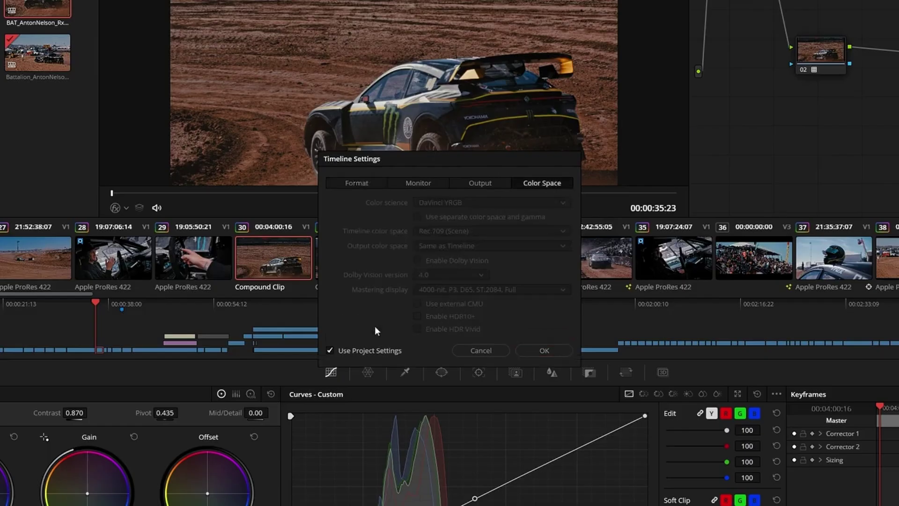
left_click(344, 350)
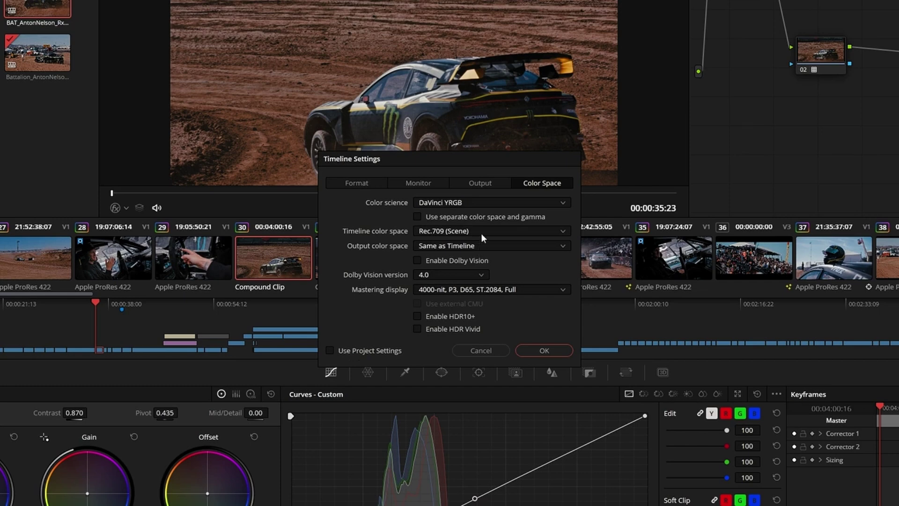
left_click(482, 233)
scroll(500, 281, "up", 5)
left_click(511, 289)
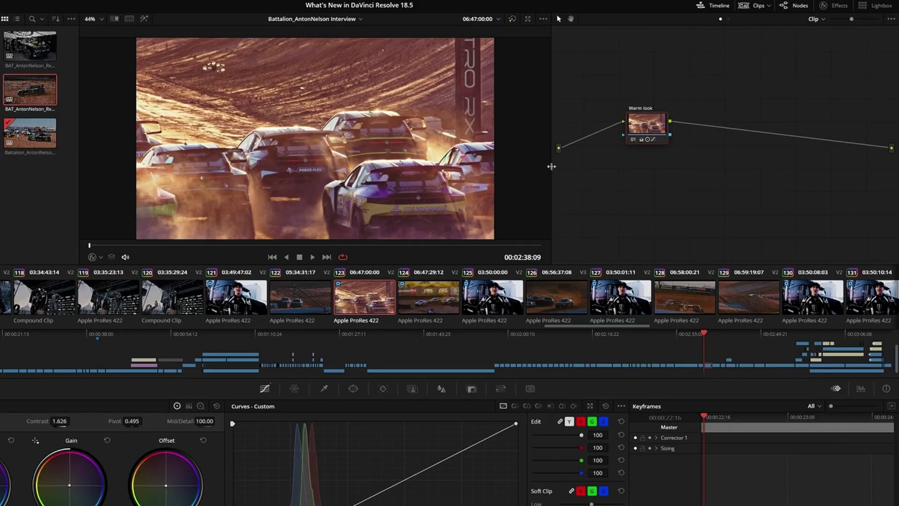
Step: Set the Warm look node's composite mode to Overlay and play back the grade
right_click(642, 126)
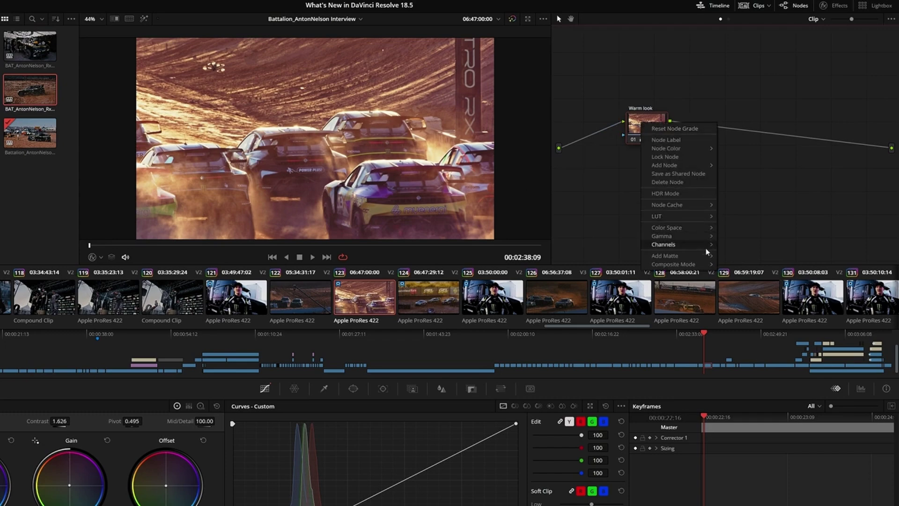
mouse_move(707, 264)
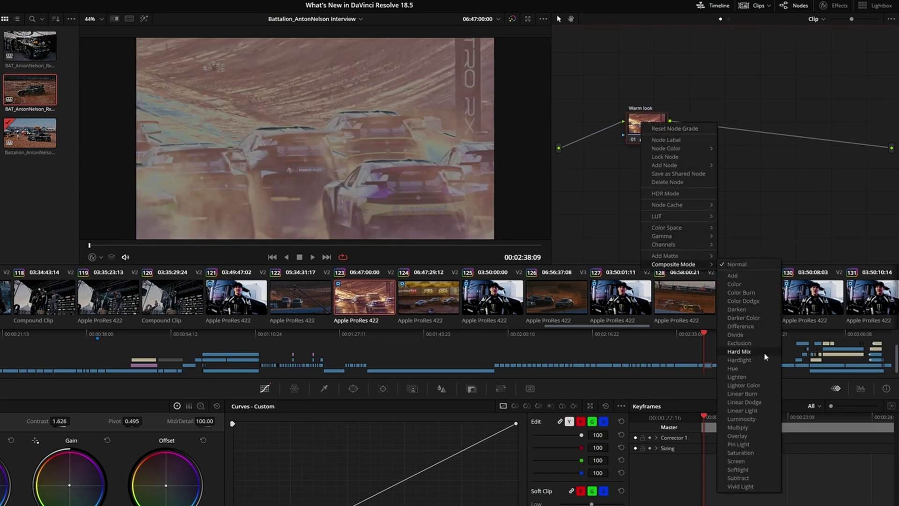
left_click(764, 437)
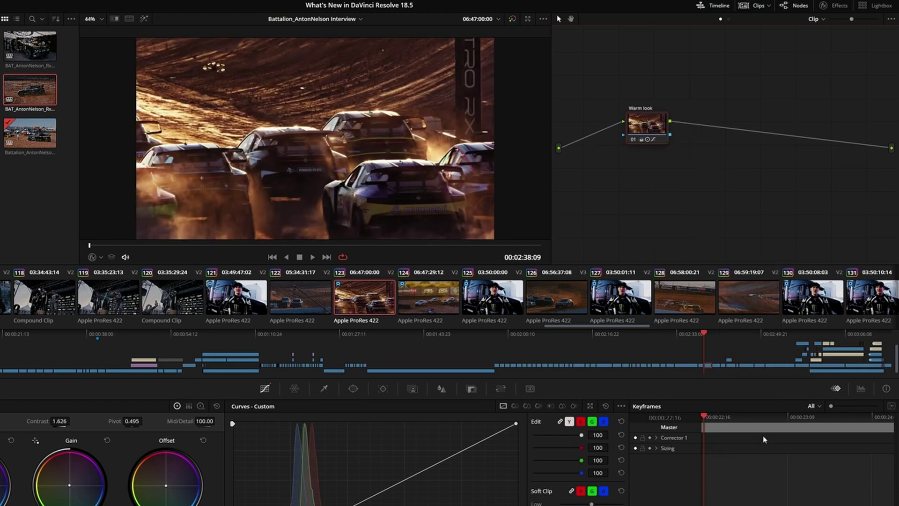
key("space")
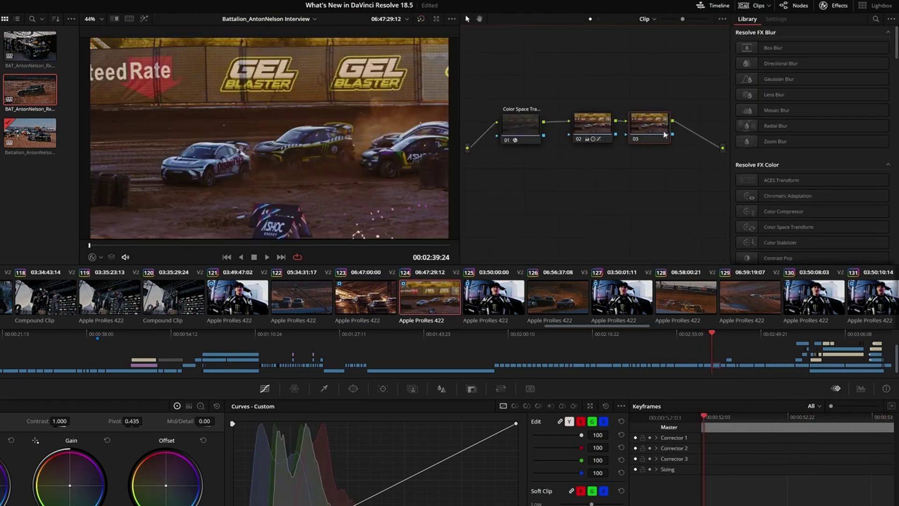
Step: Apply Color Space Transform to node 03 with swapped input/output spaces, then circle the crane with a freehand annotation
left_click_drag(673, 131, 673, 131)
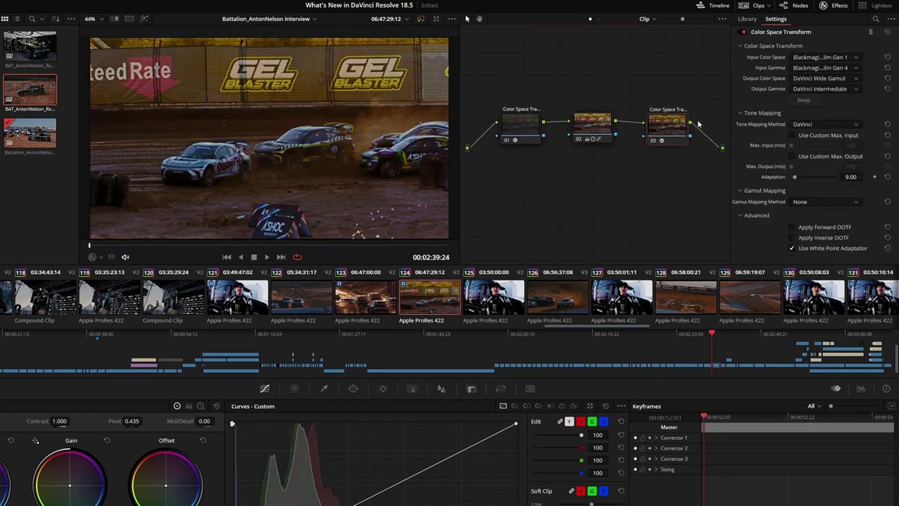
left_click(808, 101)
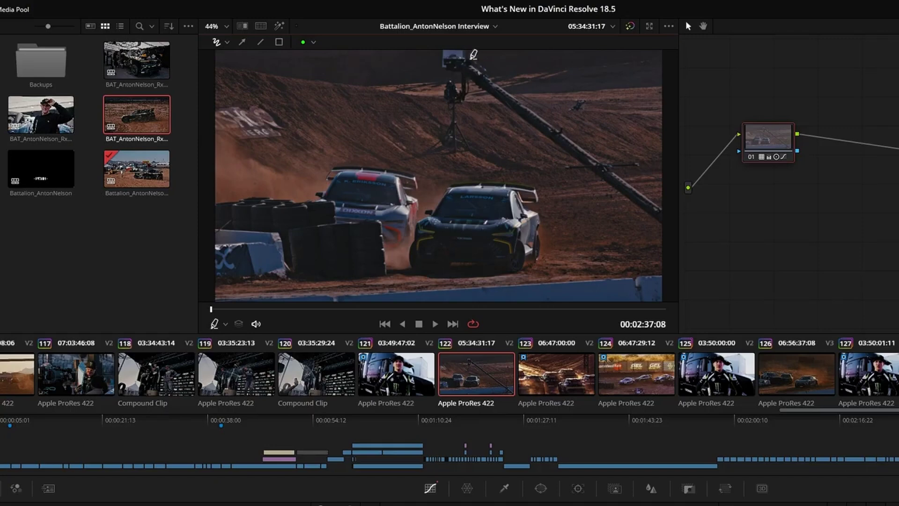
mouse_move(470, 57)
left_mouse_down()
mouse_move(537, 90)
mouse_move(470, 59)
left_mouse_up()
Step: Draw two green arrows on the crane frame, then filter the LUT browser to Missing LUTs
left_click(242, 42)
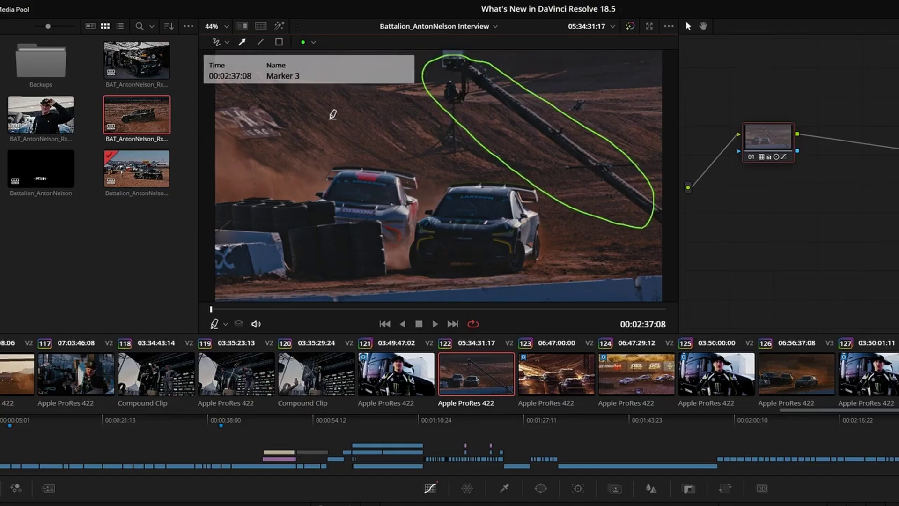
left_click_drag(366, 143, 294, 132)
left_click_drag(639, 69, 597, 94)
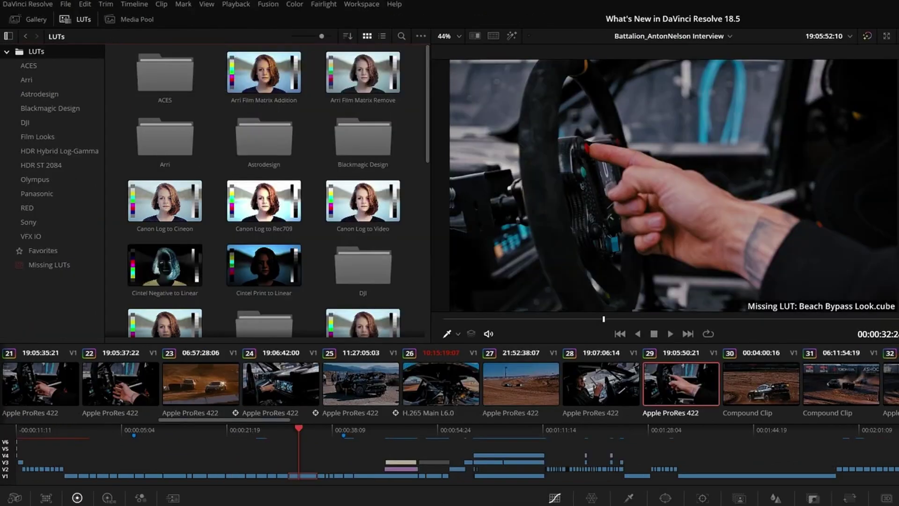
left_click(34, 266)
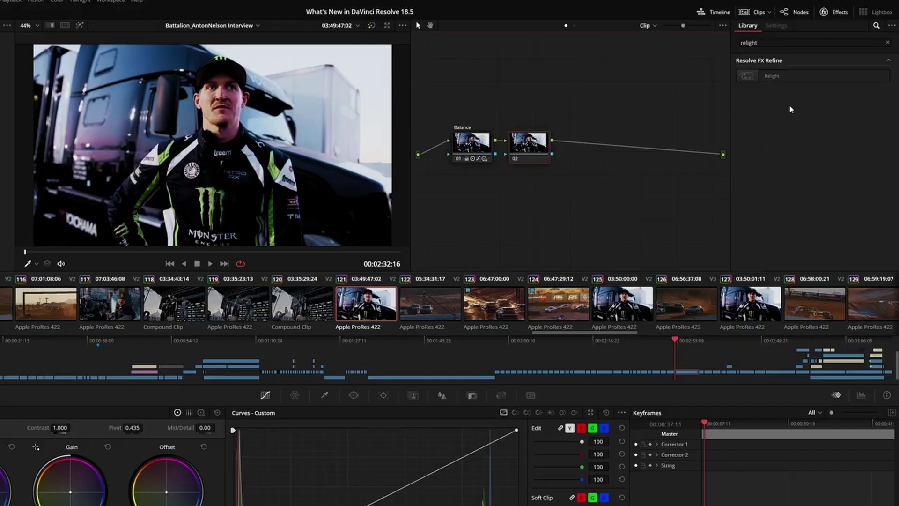
Step: Apply Relight to node 02 and preview its generated surface map
left_click_drag(777, 76, 532, 150)
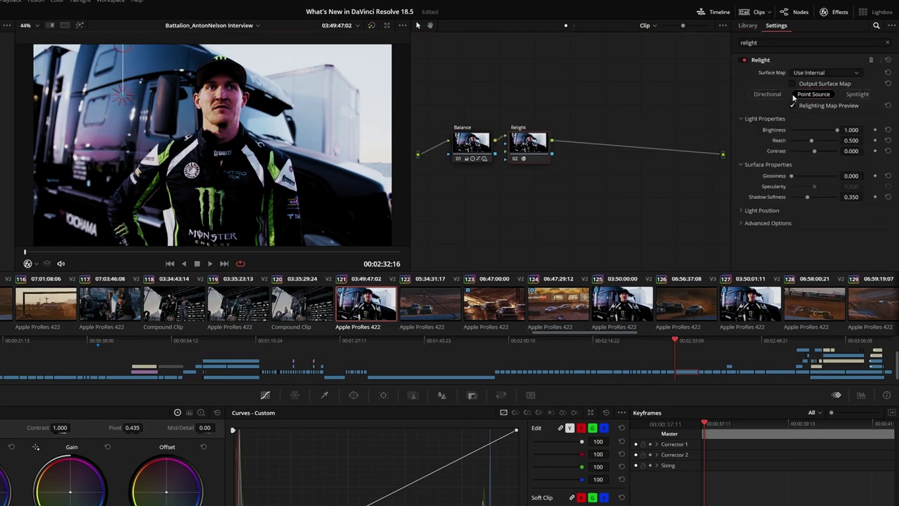
left_click(792, 84)
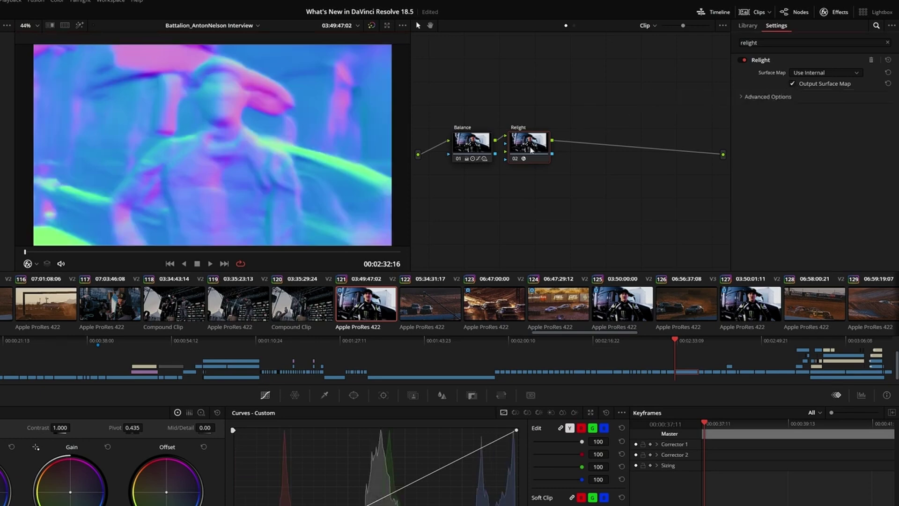
left_click_drag(531, 150, 537, 212)
Step: Add Relight node 03 fed by Relight 02, with Surface Map set to Use Input 2
left_click(748, 26)
left_click_drag(812, 80, 601, 149)
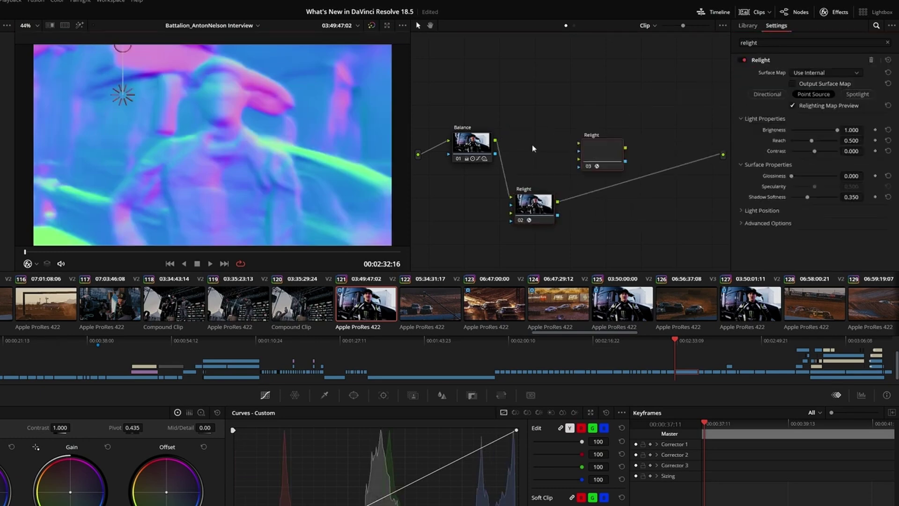
mouse_move(558, 202)
left_mouse_down()
mouse_move(579, 159)
mouse_move(723, 155)
left_mouse_up()
left_click_drag(608, 158, 632, 156)
left_click(824, 74)
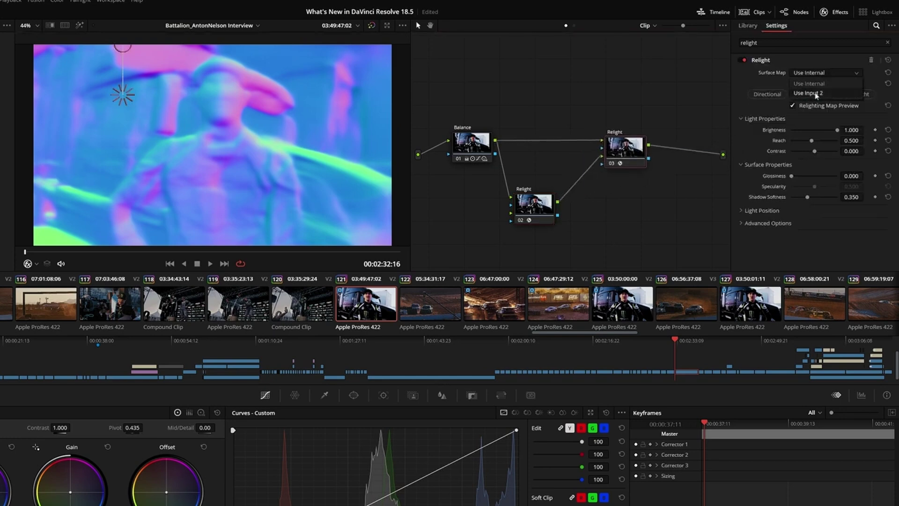
left_click(819, 92)
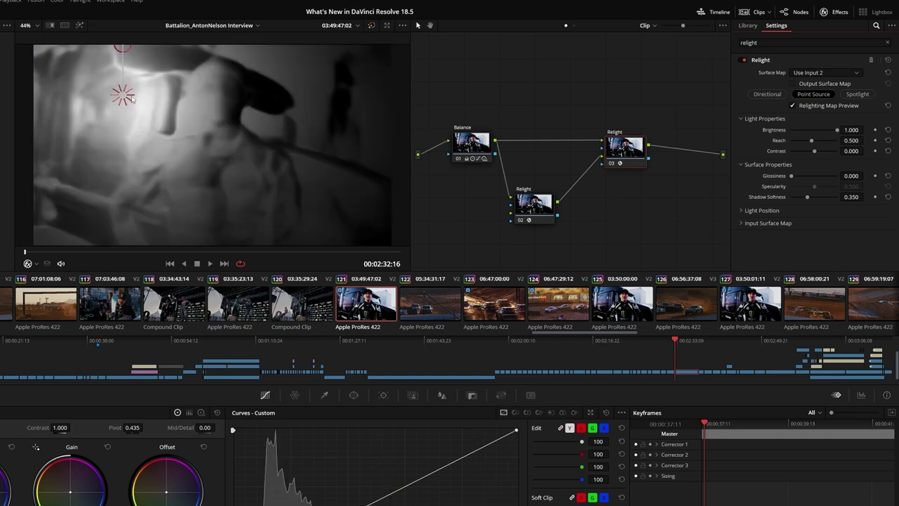
Step: Position the point light across the subject and lower Relight brightness to 0.927
mouse_move(123, 96)
left_mouse_down()
mouse_move(182, 155)
mouse_move(303, 88)
mouse_move(294, 94)
left_mouse_up()
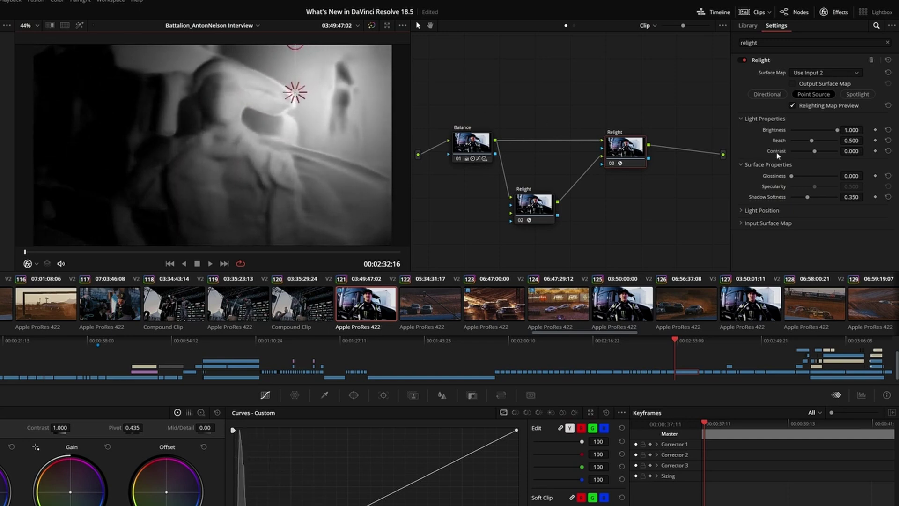
mouse_move(837, 129)
left_mouse_down()
mouse_move(811, 150)
mouse_move(813, 177)
mouse_move(789, 176)
left_mouse_up()
left_click(810, 91)
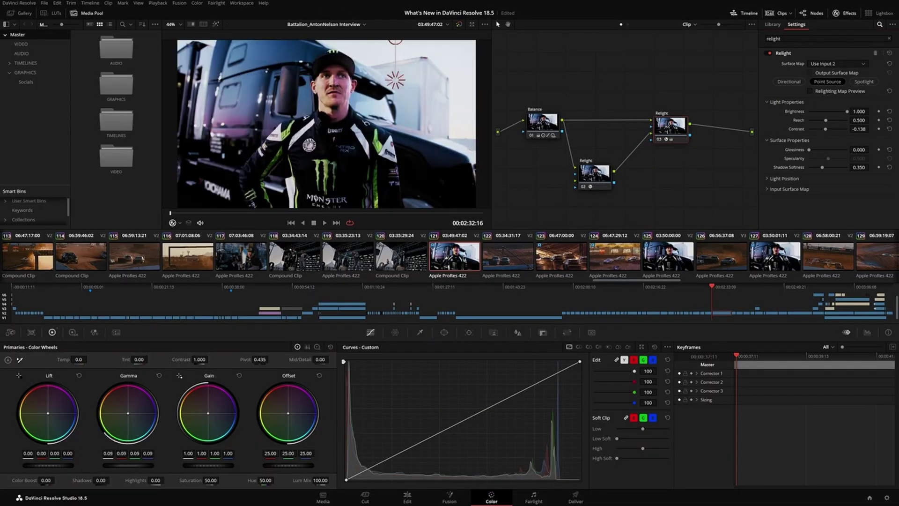
left_click_drag(397, 91, 379, 93)
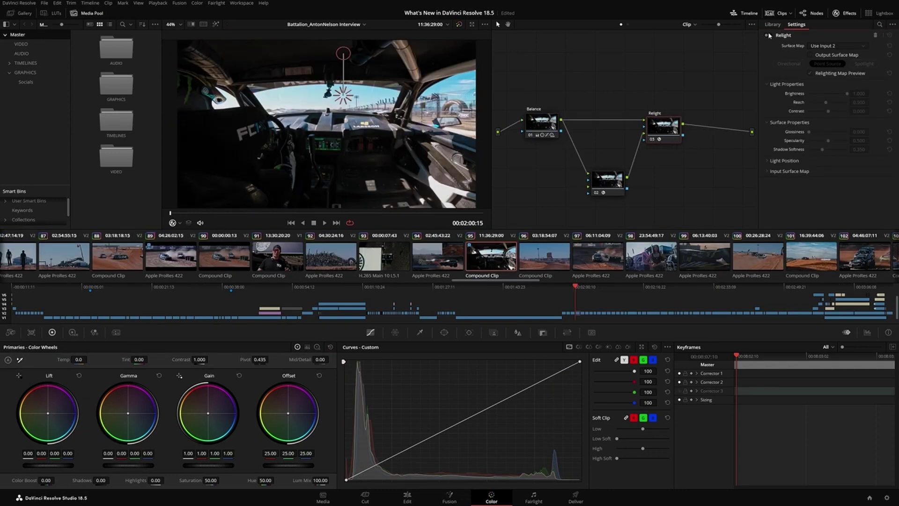
Step: On the next clip, enable Relight with a Directional light from the upper left and raise Gain
left_click(767, 35)
left_click(788, 64)
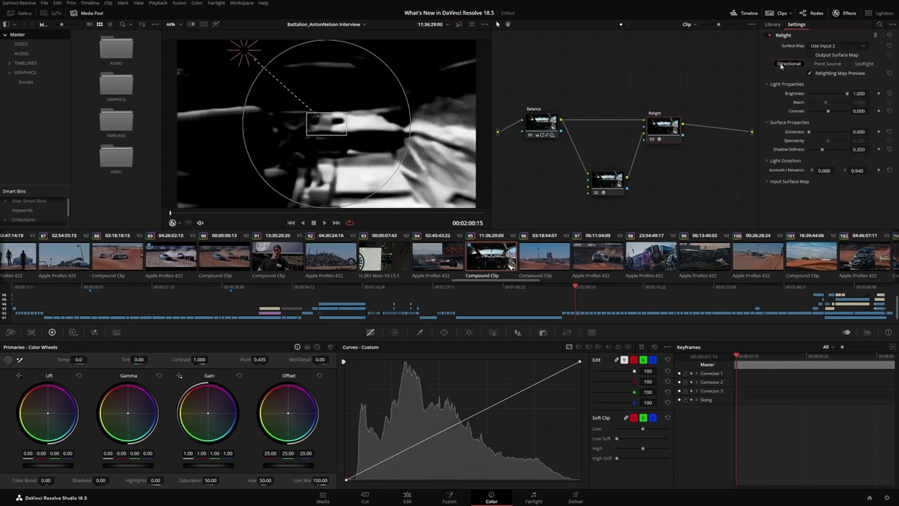
left_click_drag(307, 49, 244, 52)
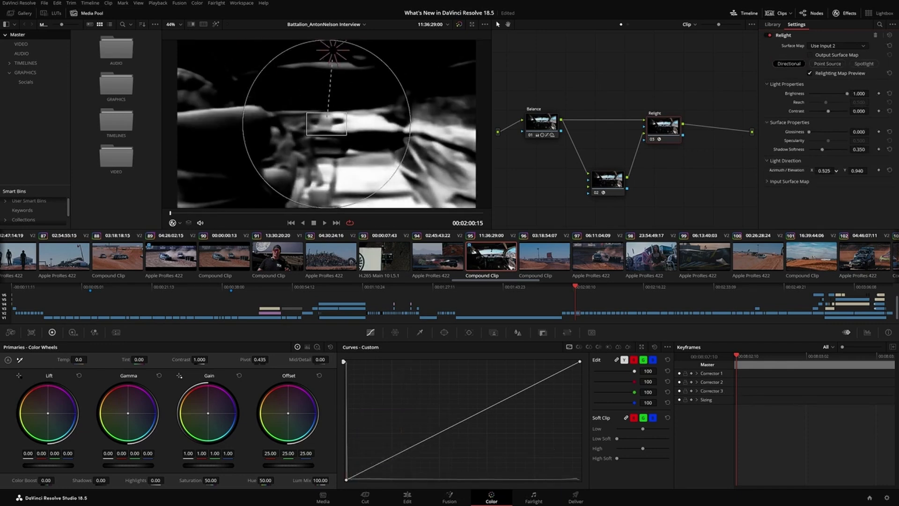
left_click(810, 73)
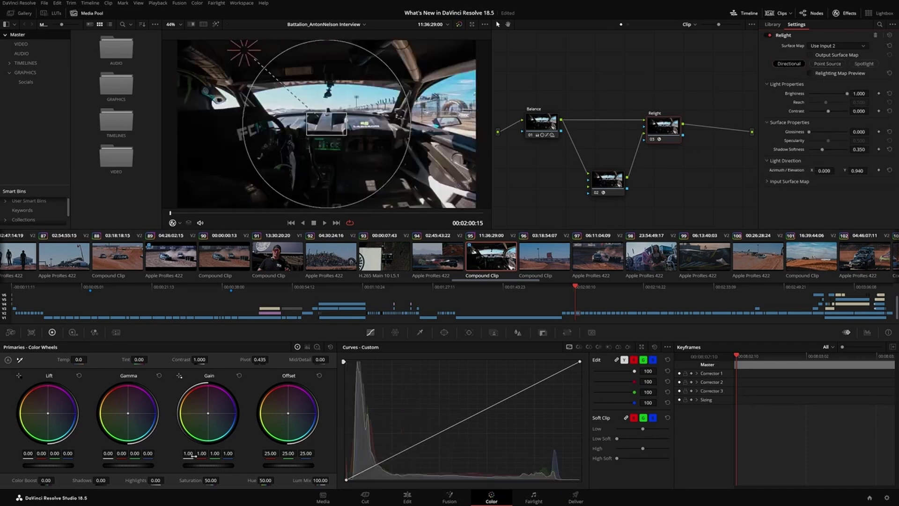
left_click_drag(193, 455, 214, 426)
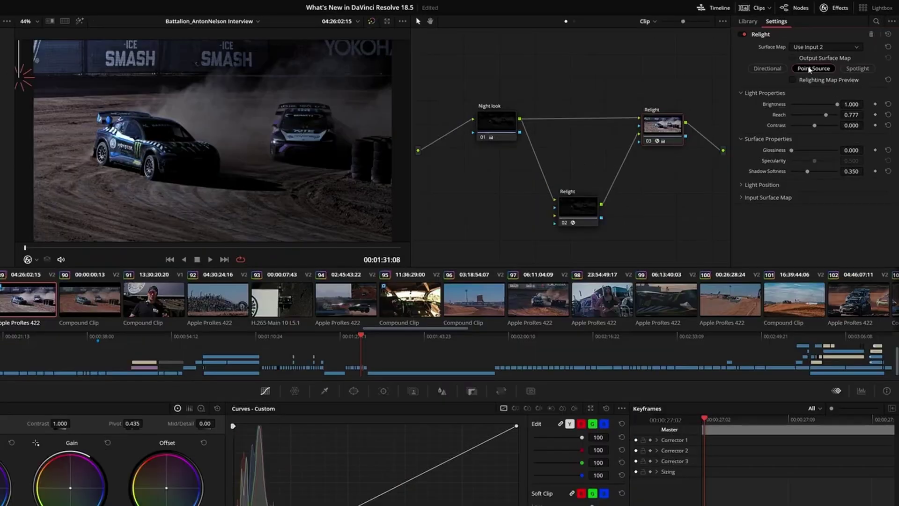
Step: Aim a Spotlight at the top banner, raise Gain, and add a linear window
left_click(857, 68)
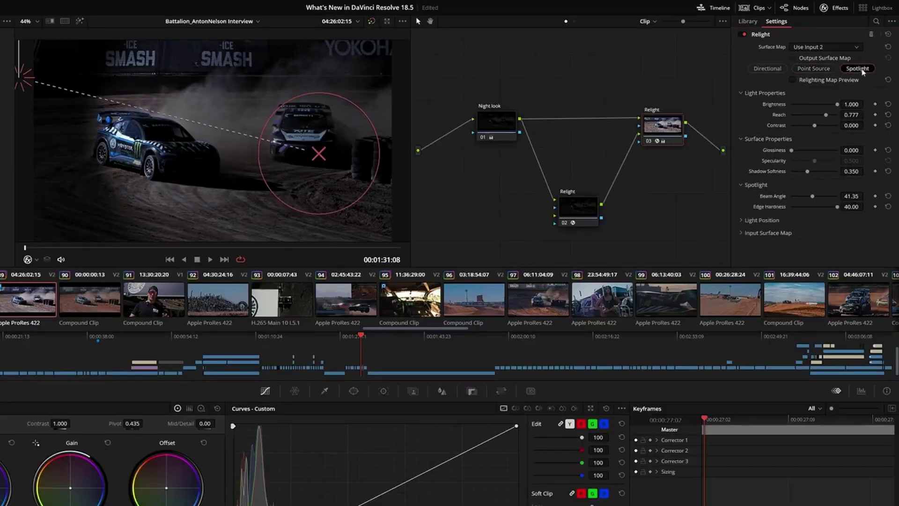
mouse_move(319, 154)
left_mouse_down()
mouse_move(327, 55)
mouse_move(281, 194)
left_mouse_up()
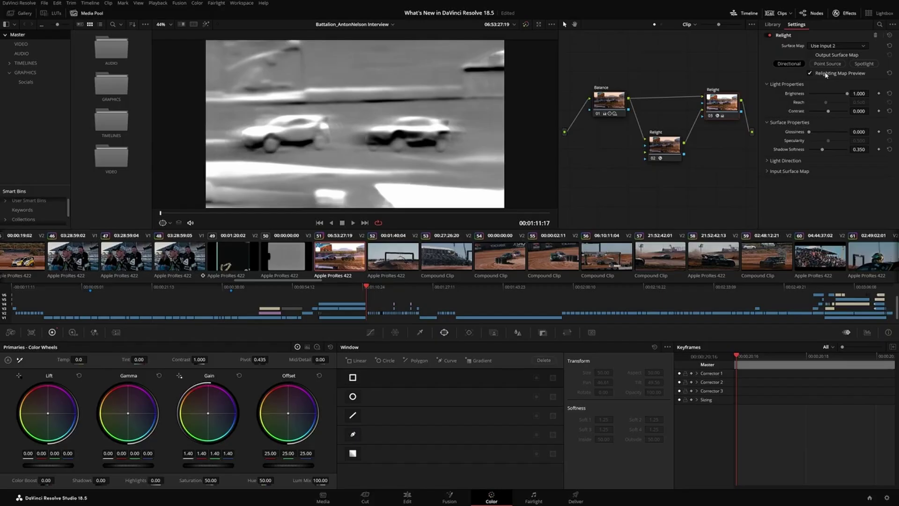
left_click(826, 74)
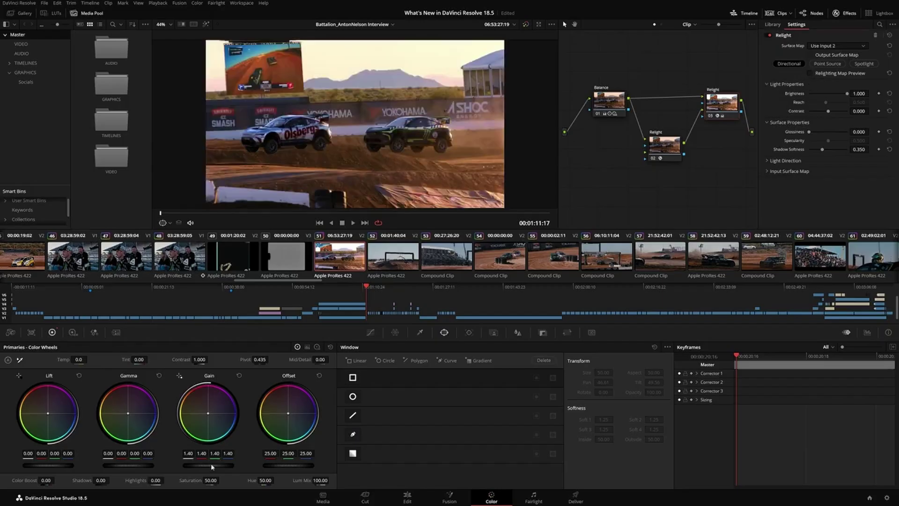
left_click_drag(208, 465, 220, 465)
left_click(353, 378)
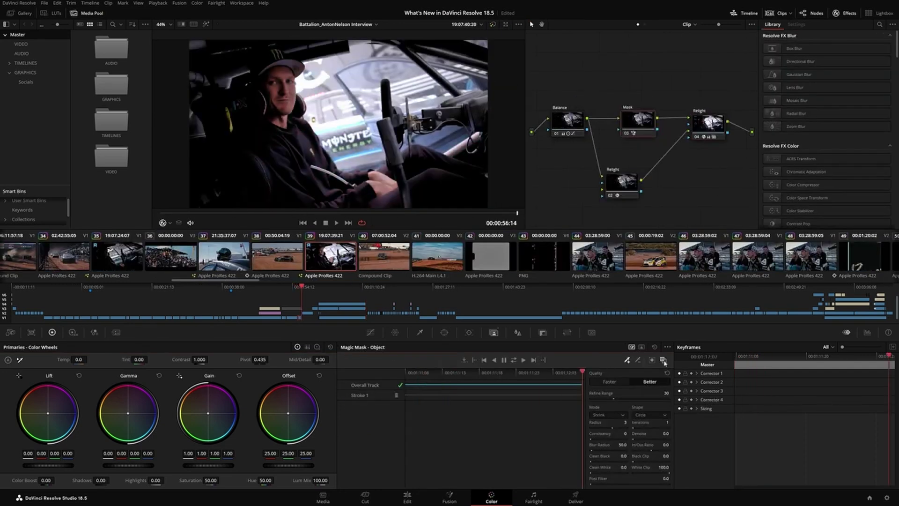
Step: Connect the Mask node's output into Relight node 04
left_click(706, 130)
left_click_drag(657, 130, 691, 128)
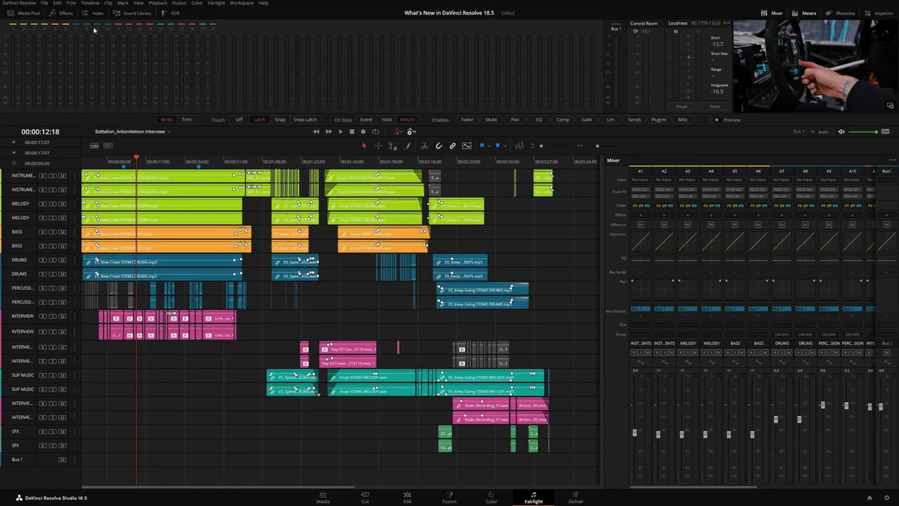
Step: Create a track group named INTERVIEWS sharing editing, faders, solo/mute, arm/sends and automation
left_click(95, 13)
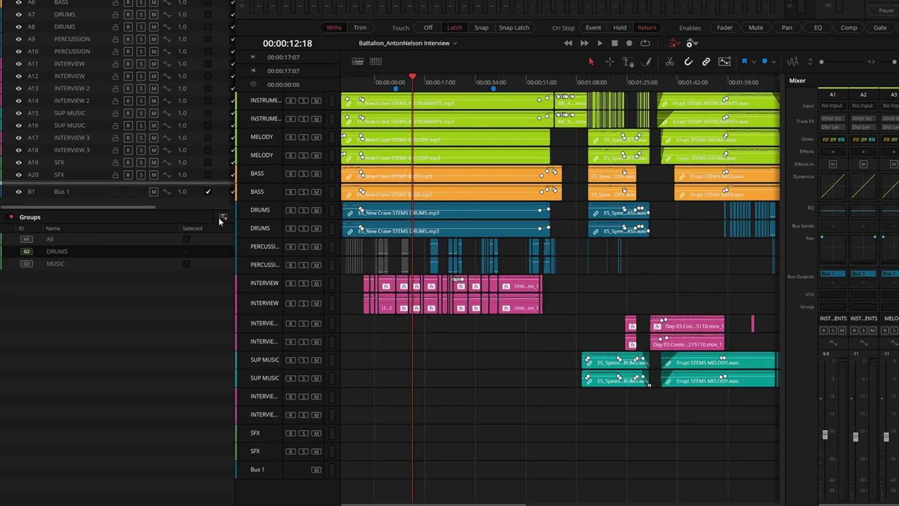
left_click(223, 217)
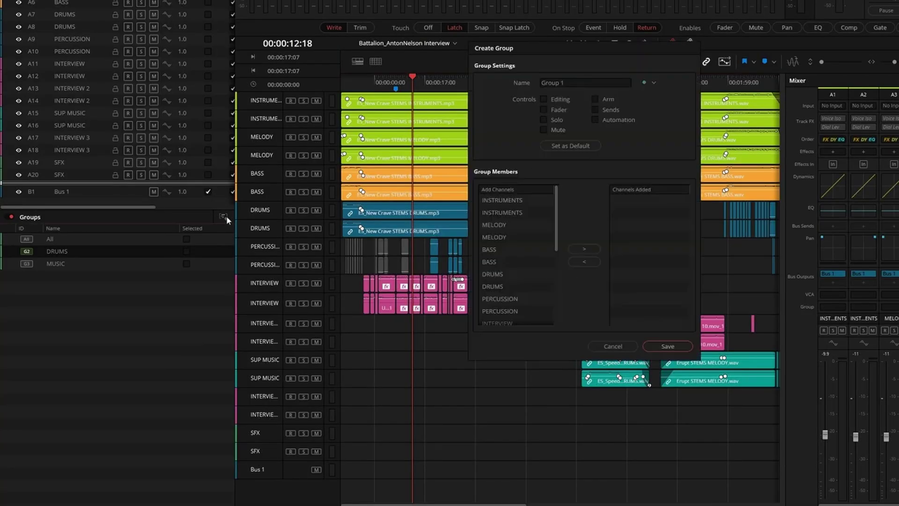
left_click(580, 82)
type("INTERVIEWS")
left_click(543, 99)
left_click(543, 109)
left_click(544, 119)
left_click(544, 130)
left_click(595, 120)
Step: Add the INTERVIEW and INTERVIEW 2 channels to the group and save it
left_click_drag(554, 230, 553, 271)
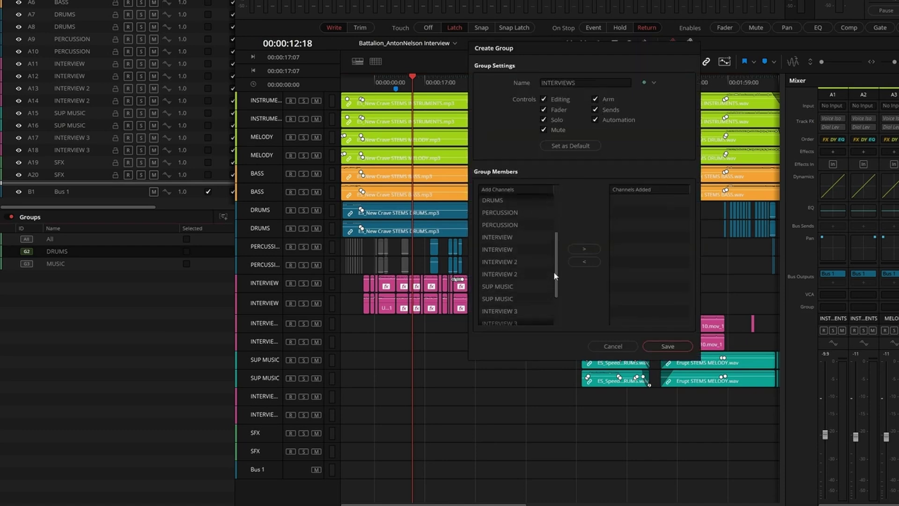
left_click(496, 249)
left_click(497, 286, "shift")
left_click(584, 248)
left_click(677, 346)
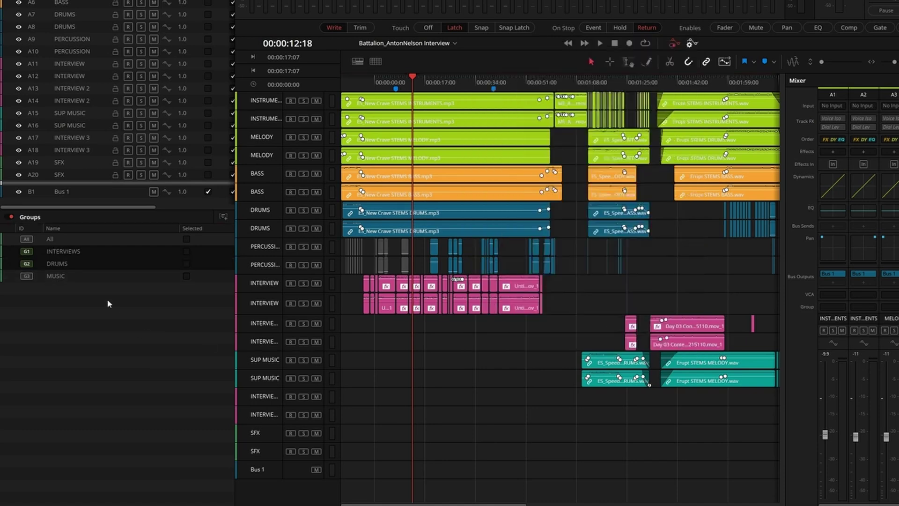
Step: Solo the interview group on and off, then raise all interview levels together
left_click(303, 283)
left_click(303, 283)
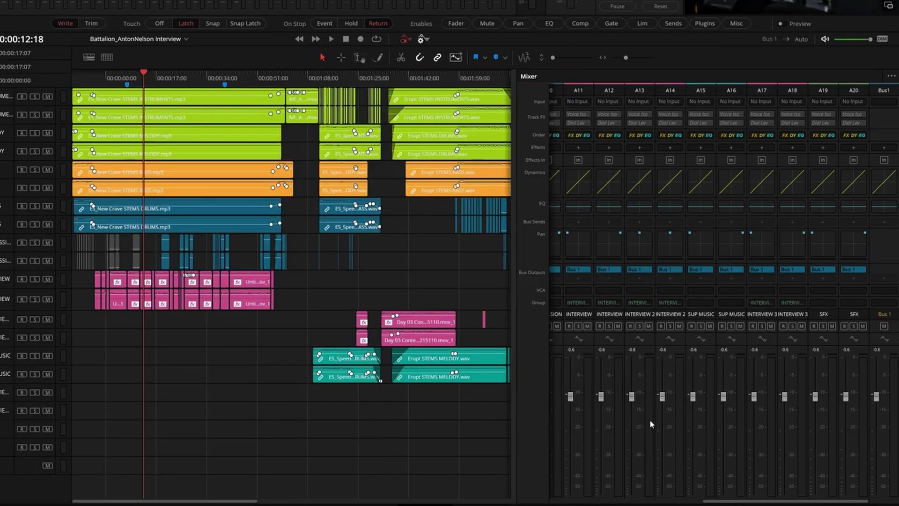
left_click_drag(632, 397, 634, 388)
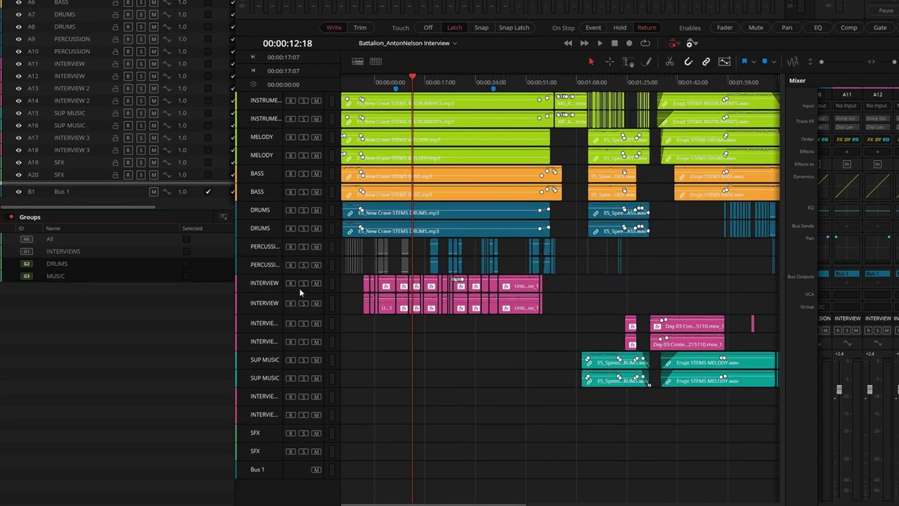
Step: Mute and unmute the music group, then the drum and percussion group
left_click(317, 265)
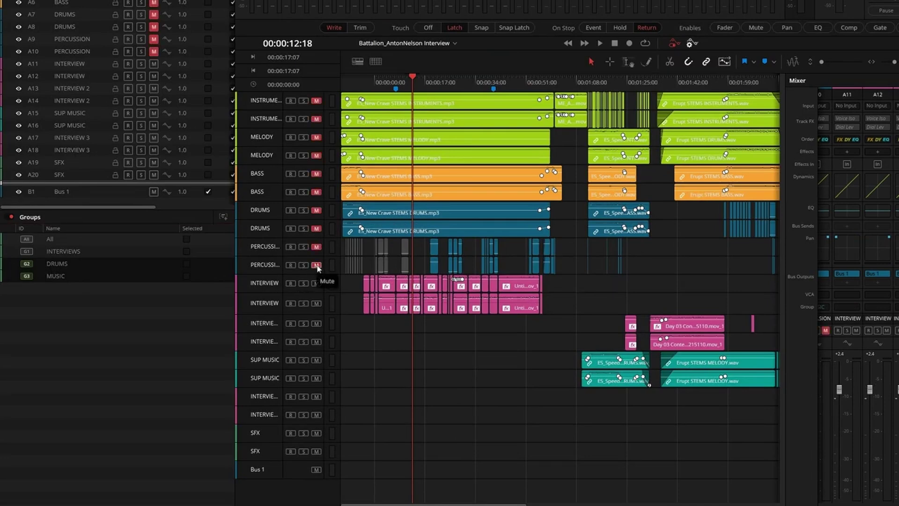
left_click(317, 265)
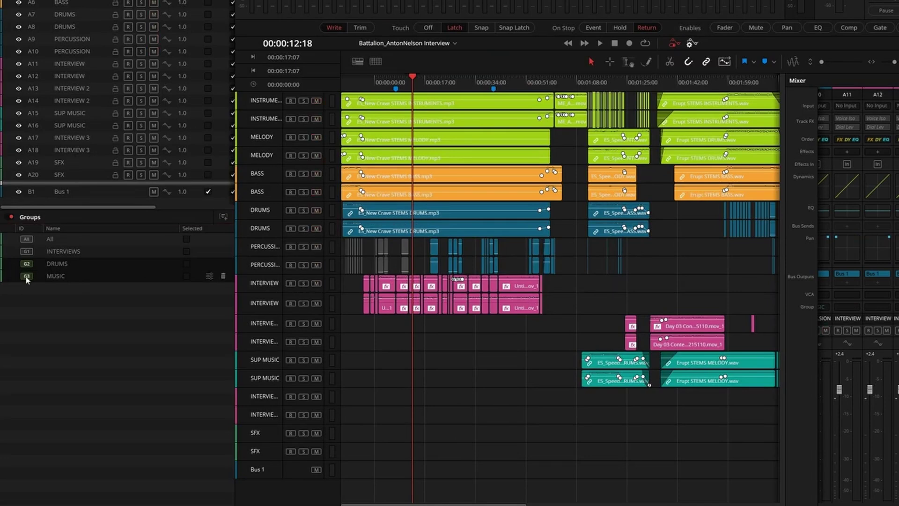
mouse_move(215, 262)
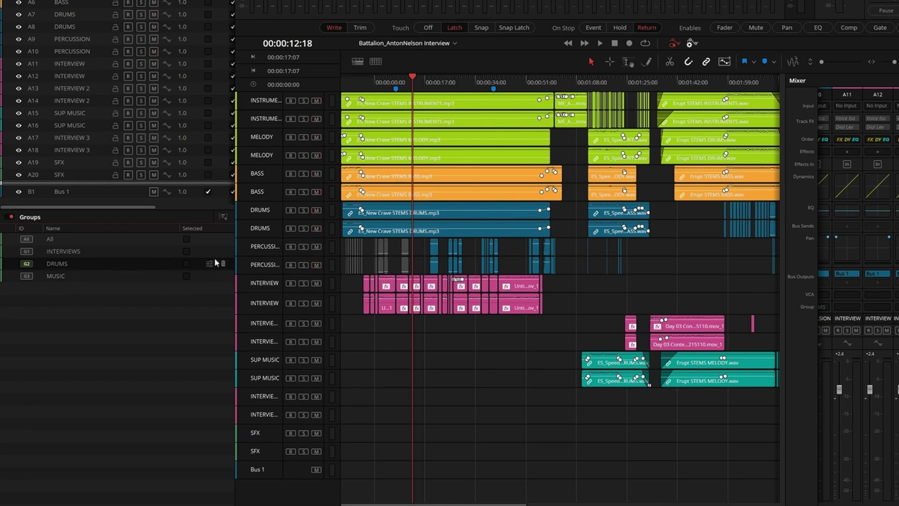
left_click(317, 247)
left_click(317, 247)
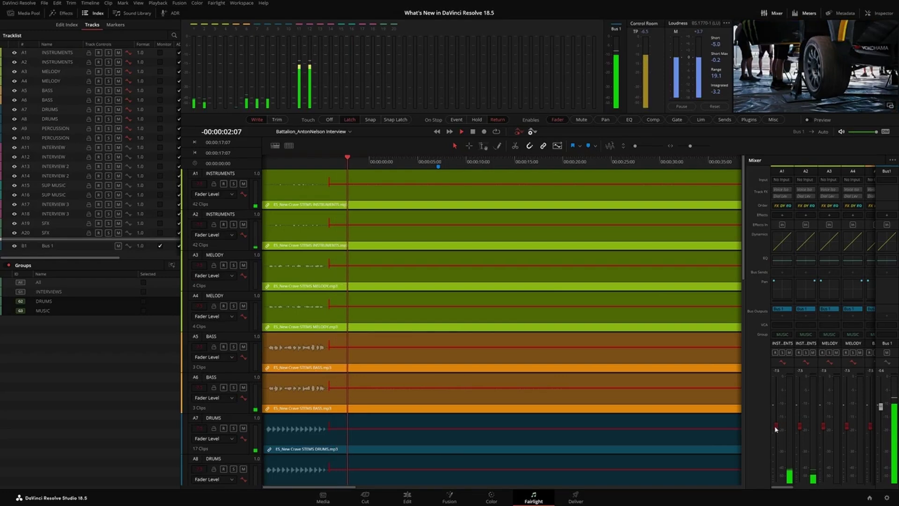
Step: Record the music tracks fading down and slide the drum and percussion clips later, then play back
mouse_move(776, 414)
left_mouse_down()
mouse_move(782, 448)
mouse_move(820, 430)
left_mouse_up()
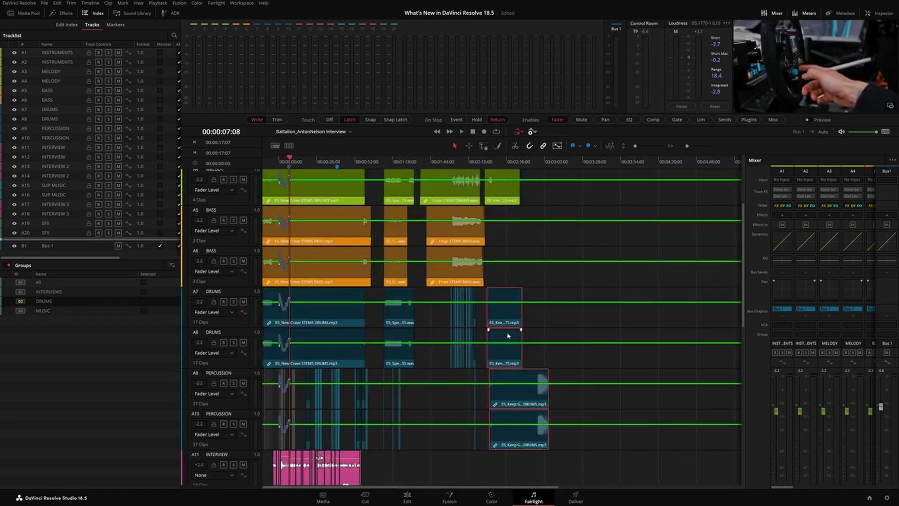
left_click_drag(508, 335, 546, 338)
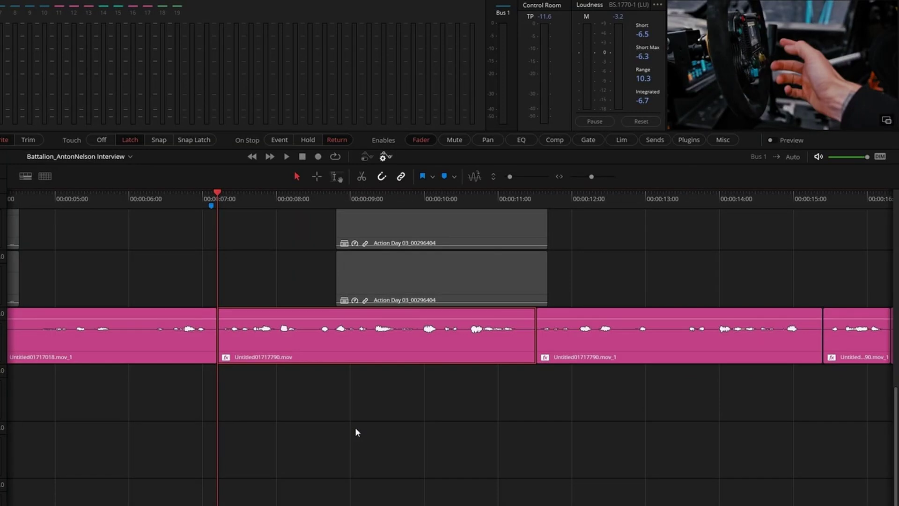
key("space")
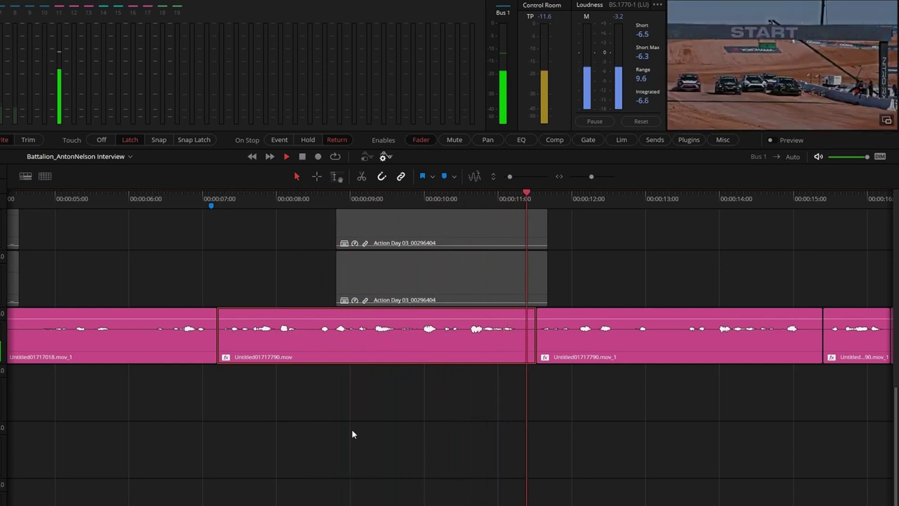
key("space")
Step: Apply Elastic Wave to the interview clip and play back the retimed result
right_click(292, 344)
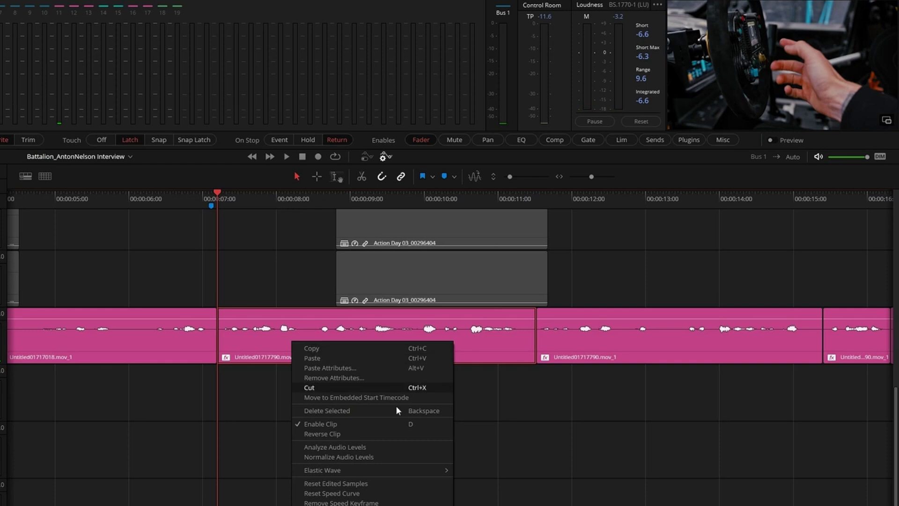
left_click(414, 465)
key("space")
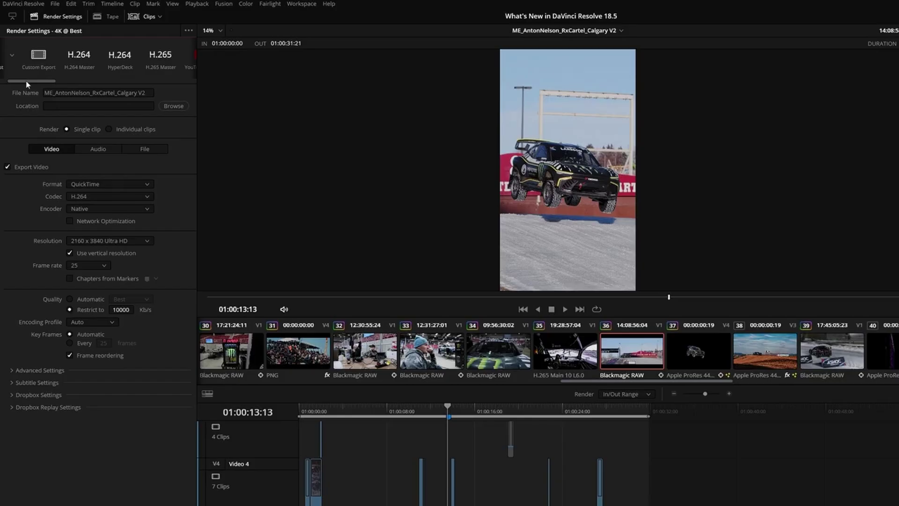
Step: Use the TikTok 1080p preset with direct TikTok upload titled 'Calgary interview'
left_click_drag(27, 85, 90, 83)
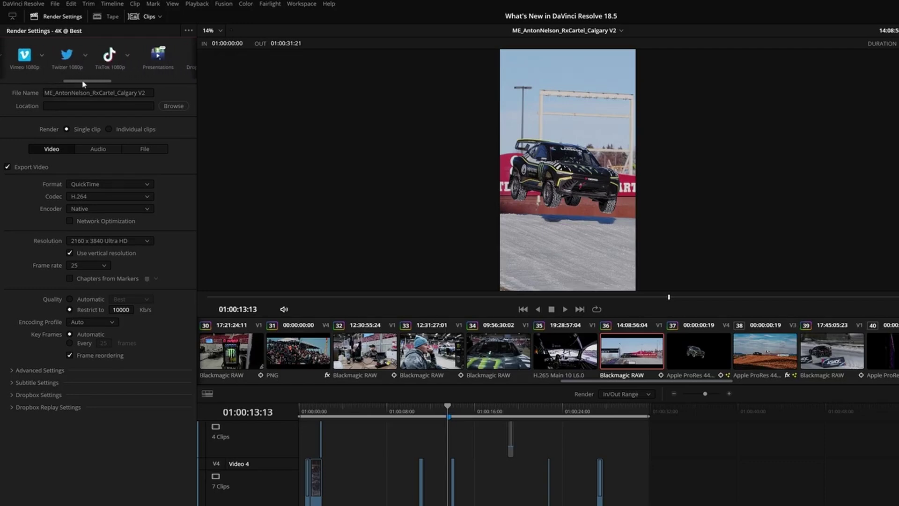
left_click(89, 65)
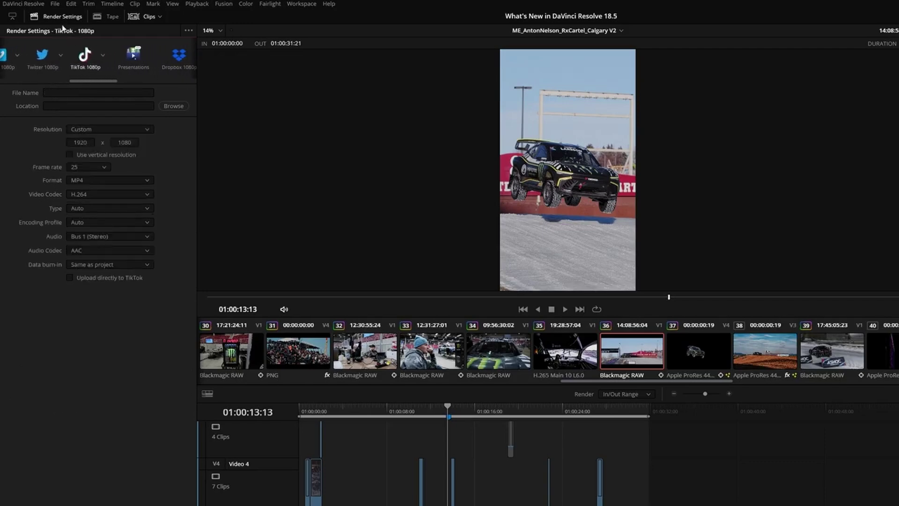
left_click(28, 4)
left_click(48, 48)
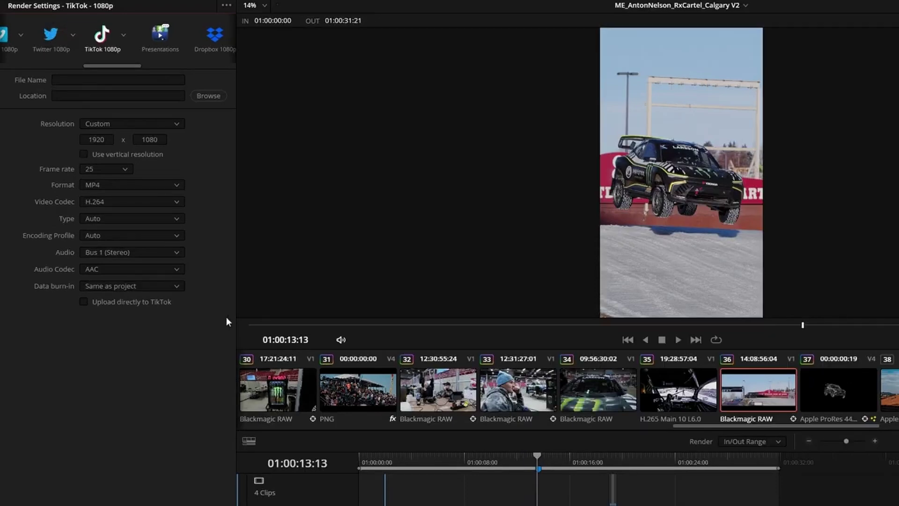
left_click(84, 301)
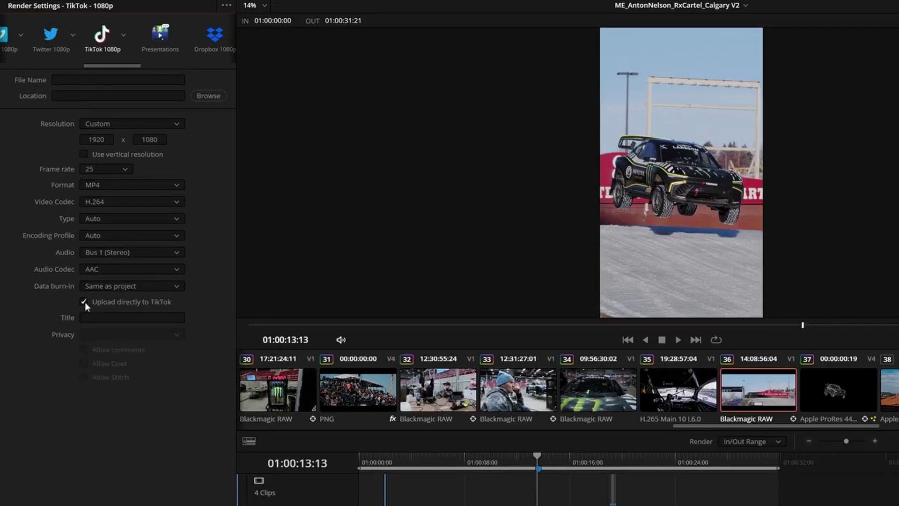
left_click(89, 317)
type("Calgary ")
type("interview")
key("Return")
Step: Switch the render preset to Replay 1080p, then Custom Export, and browse its output formats
left_click_drag(97, 65, 133, 65)
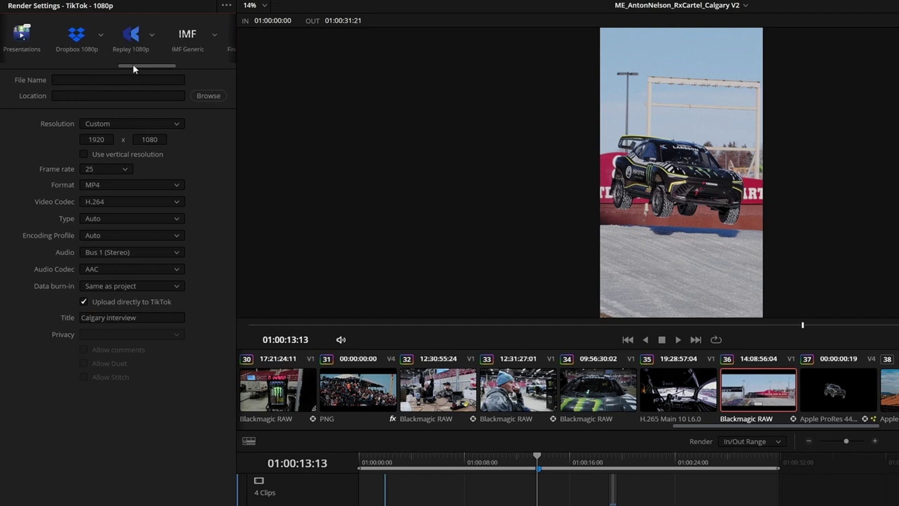
left_click(133, 35)
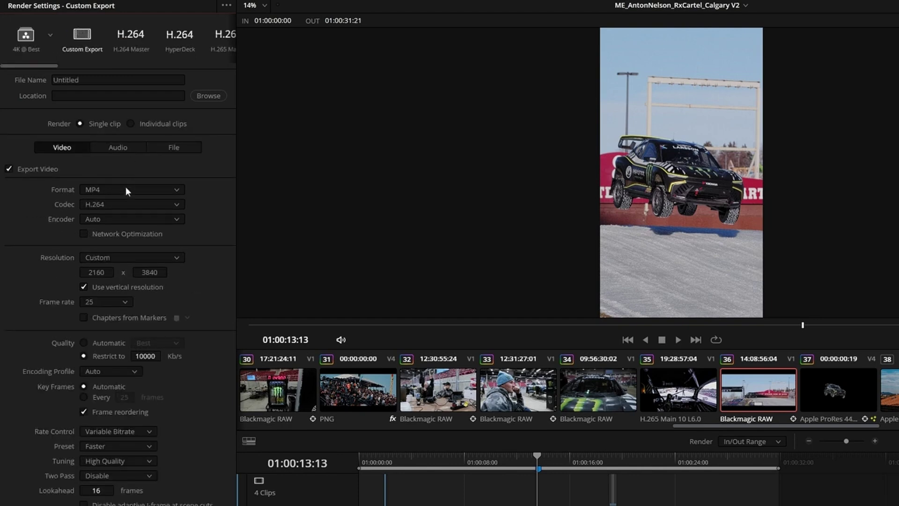
left_click(122, 189)
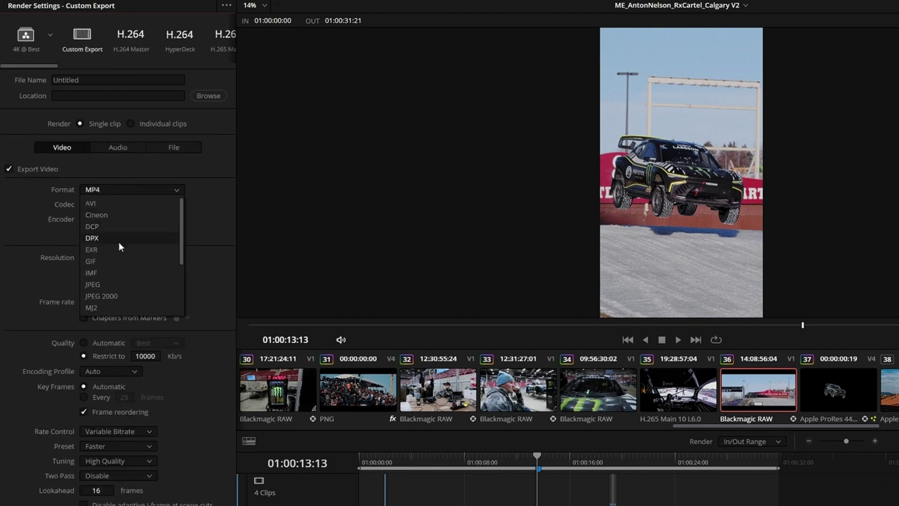
scroll(122, 284, "down", 3)
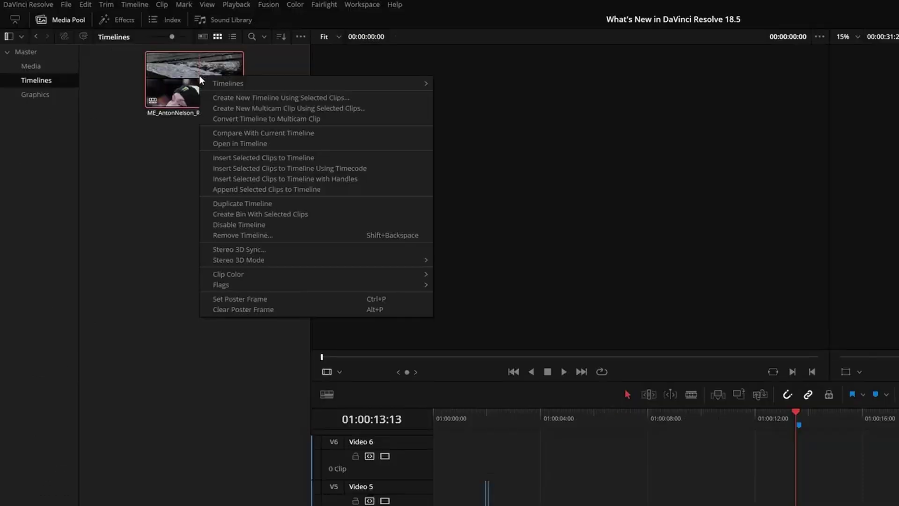
Step: Open the timeline Export AAF/XML/EDL/DRT dialog and list its file types, including OTIO
mouse_move(387, 86)
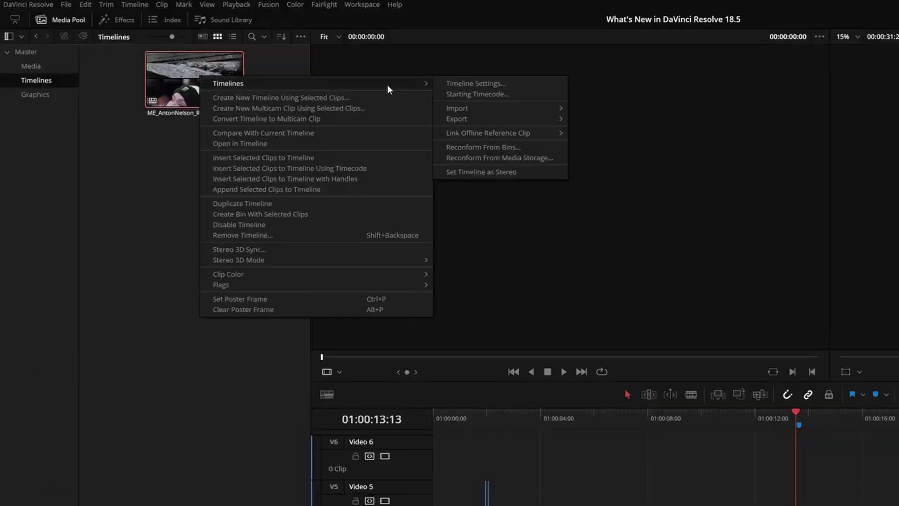
mouse_move(538, 118)
left_click(618, 119)
left_click(188, 318)
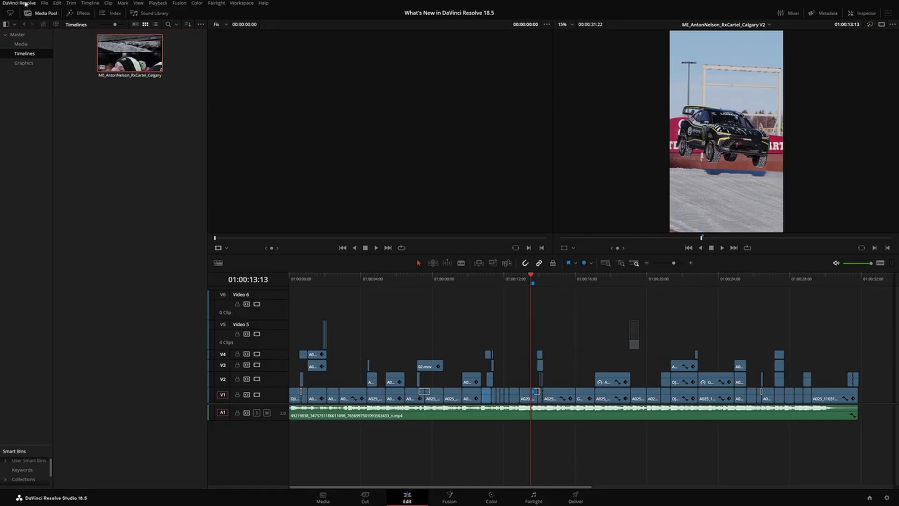
Step: Show the User preferences' Project Save and Load settings
left_click(25, 3)
left_click(34, 38)
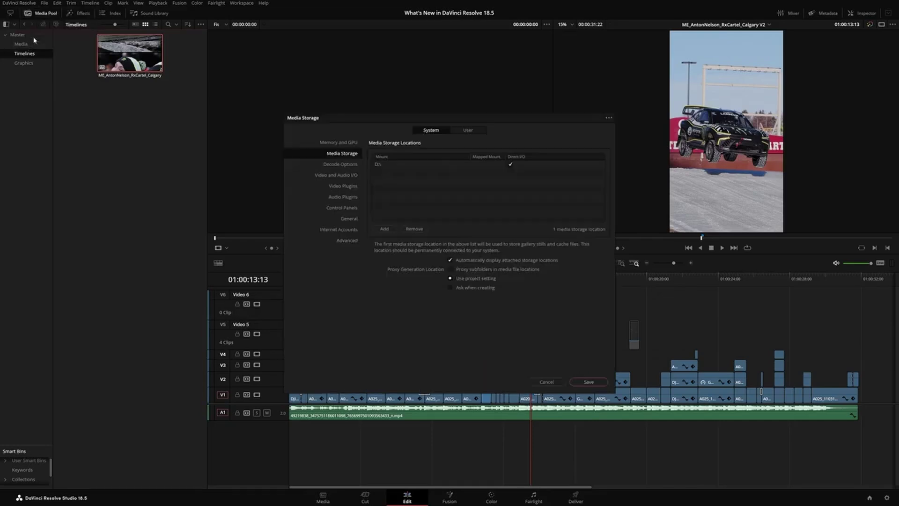
left_click(458, 84)
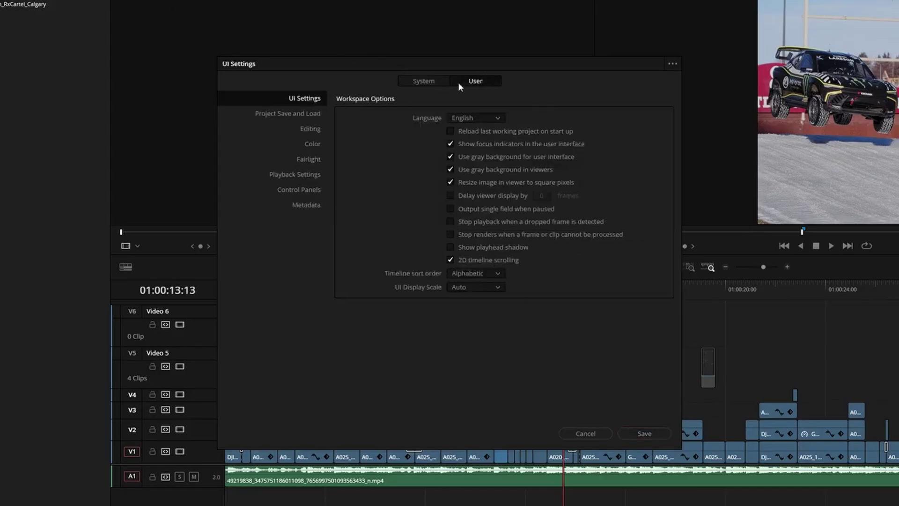
left_click(309, 117)
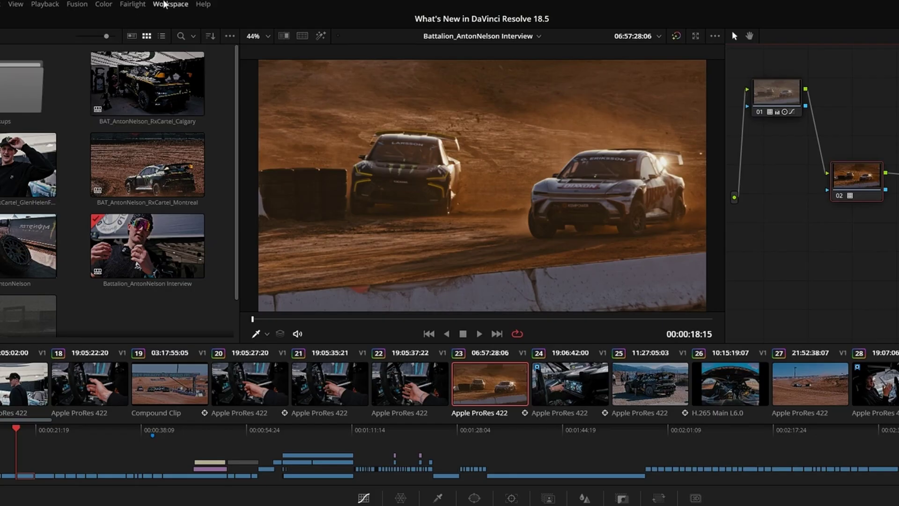
Step: Open Workspace > Remote Monitoring on the Color page and start a session
left_click(169, 5)
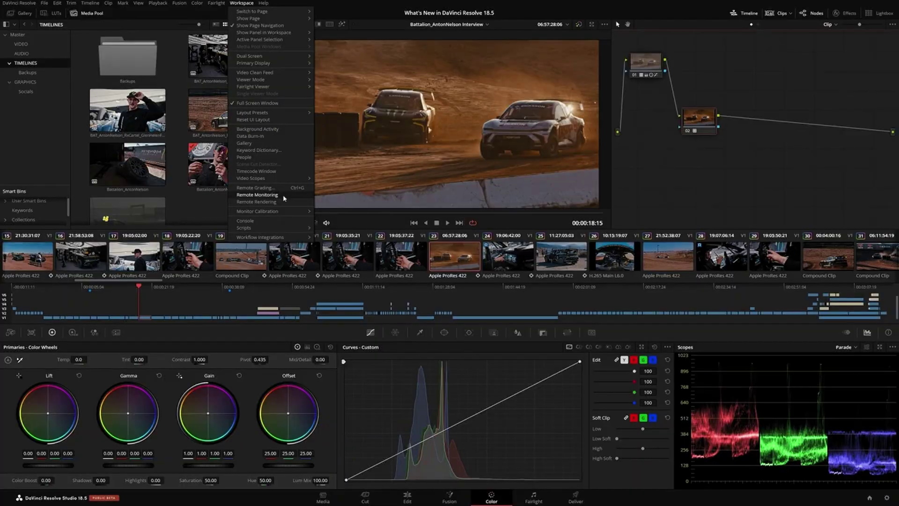
left_click(257, 195)
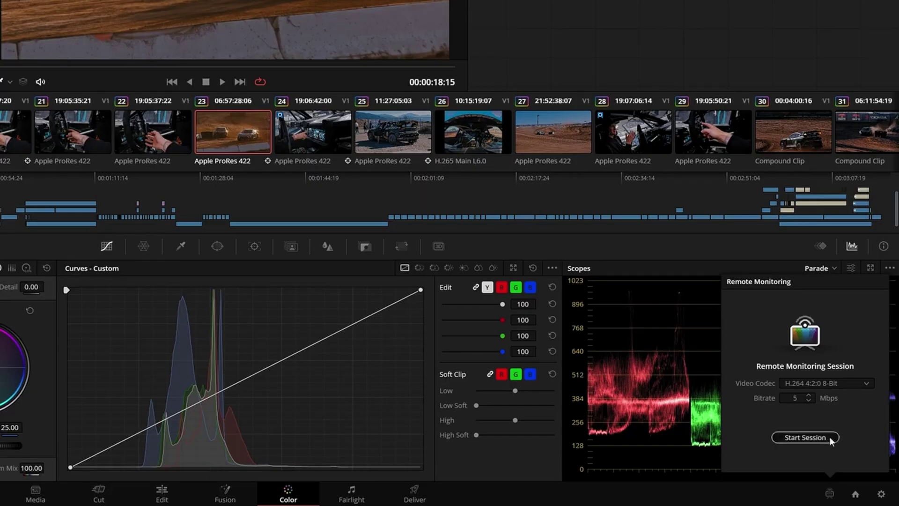
left_click(851, 459)
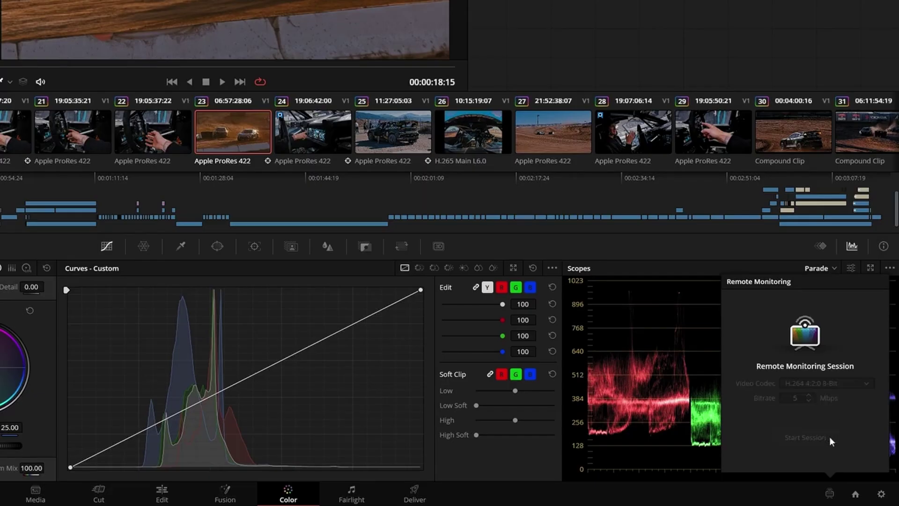